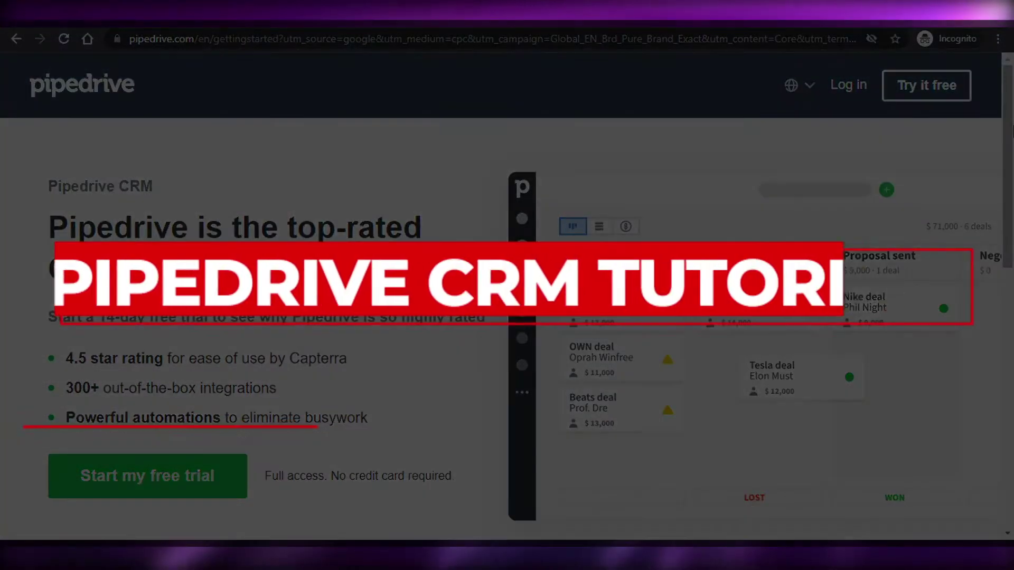
Start the 14-day Pipedrive free trial, using a Google account for quick access.
drag(1012, 130, 1012, 205)
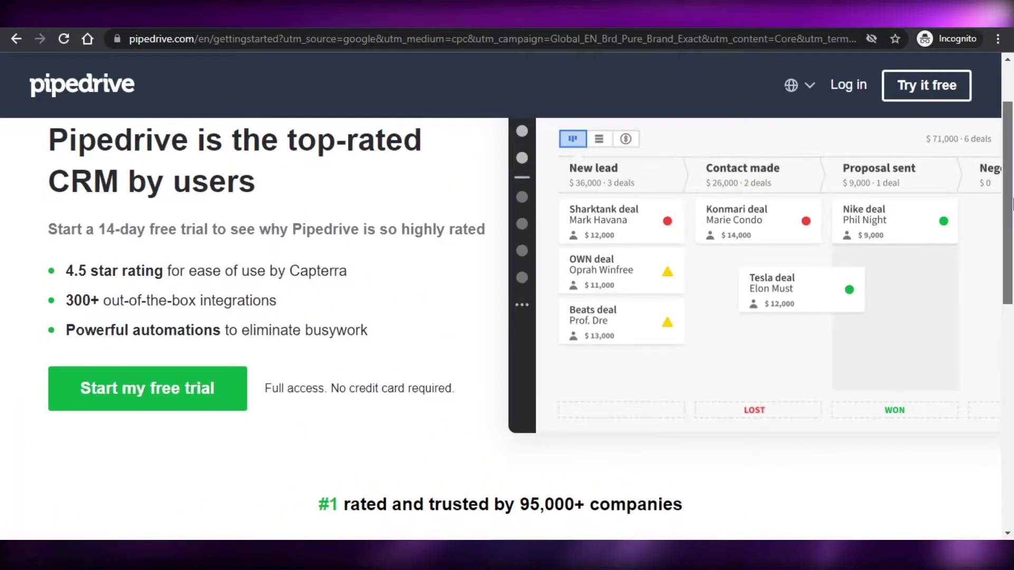
scroll(1012, 211, up, 2)
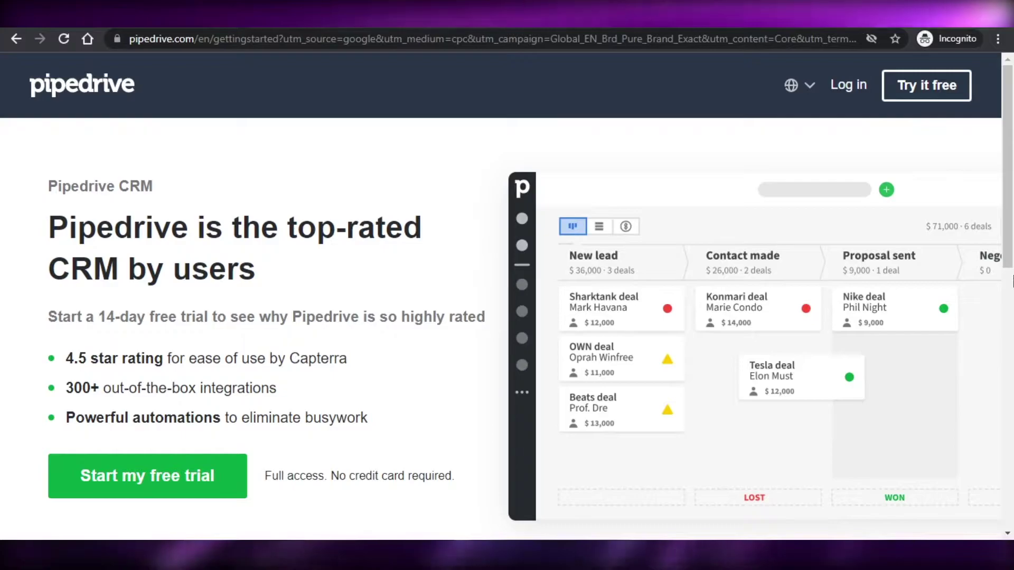
drag(1012, 224, 1012, 165)
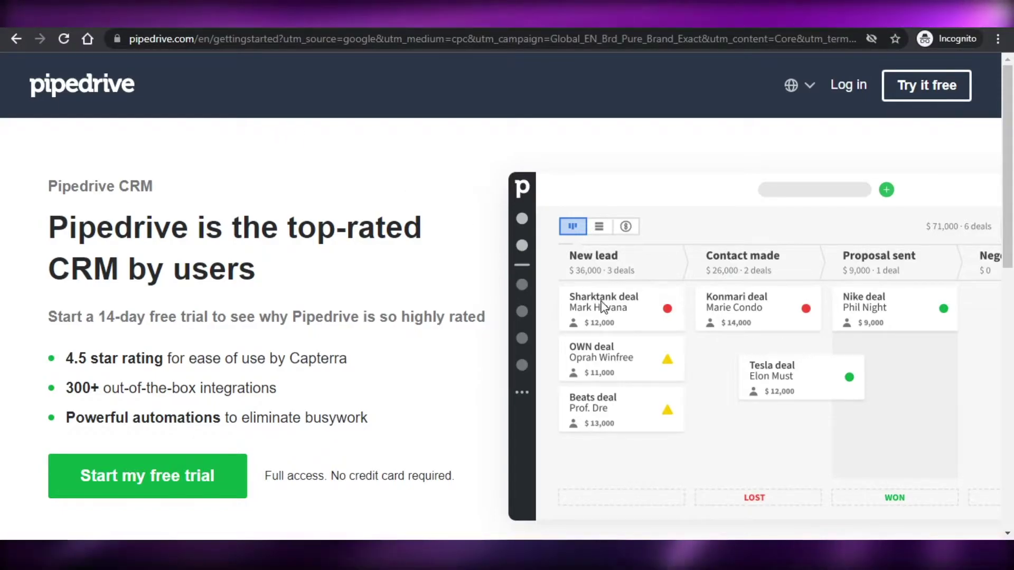
drag(1008, 230, 1010, 174)
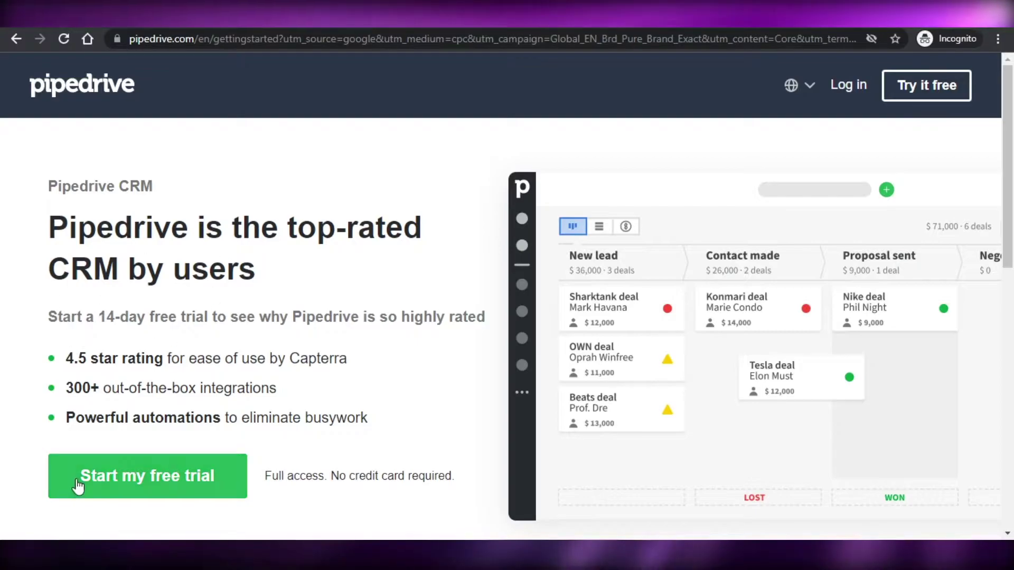
click(185, 491)
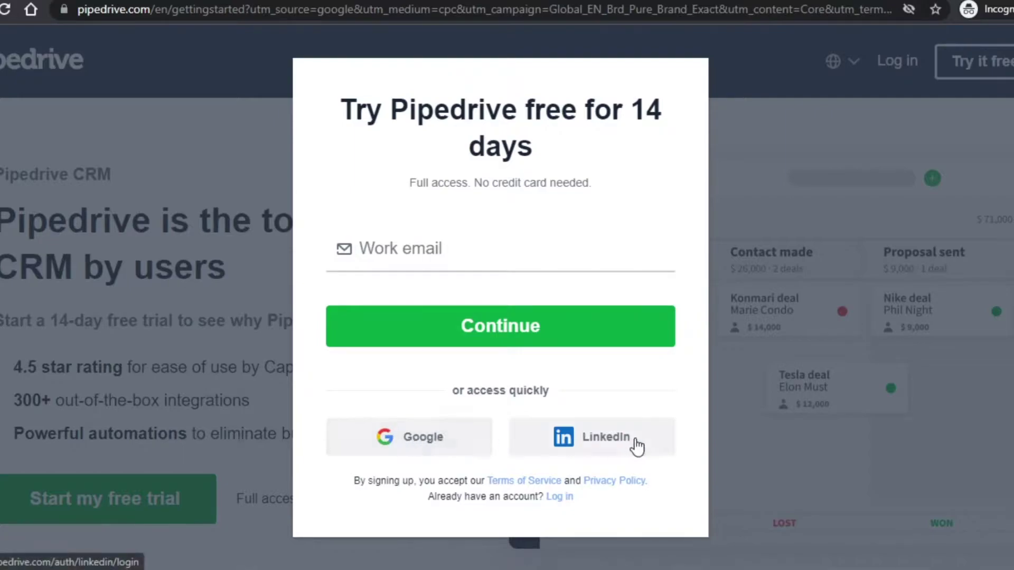
click(409, 442)
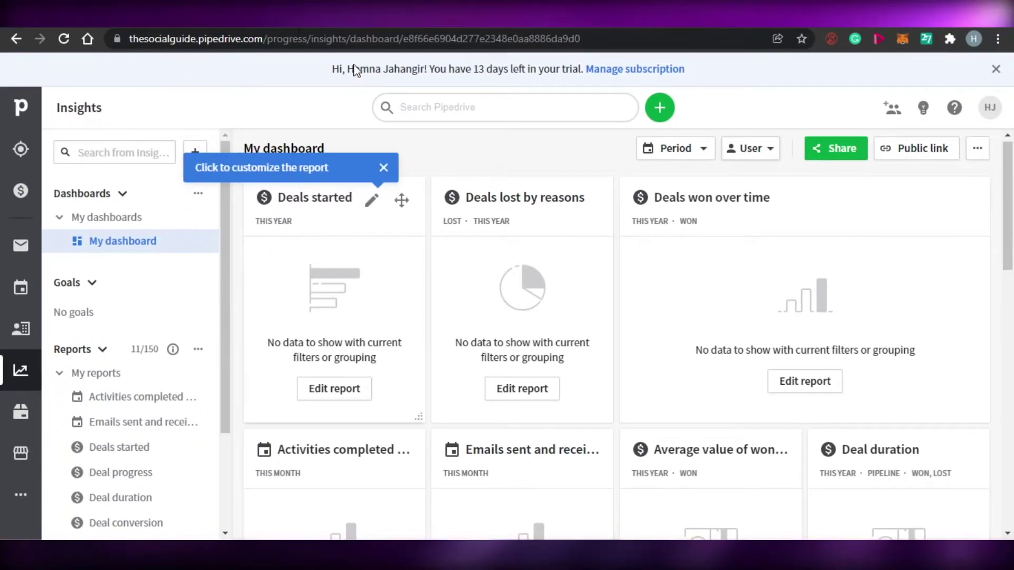
Dismiss the report customization tip and look through the reports on My dashboard.
click(384, 167)
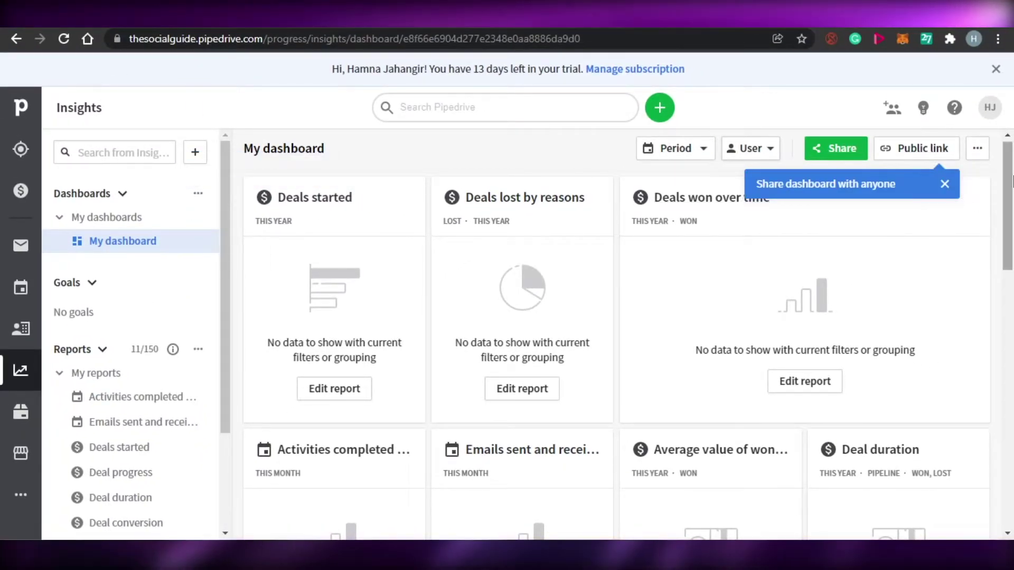
drag(1007, 203, 1008, 179)
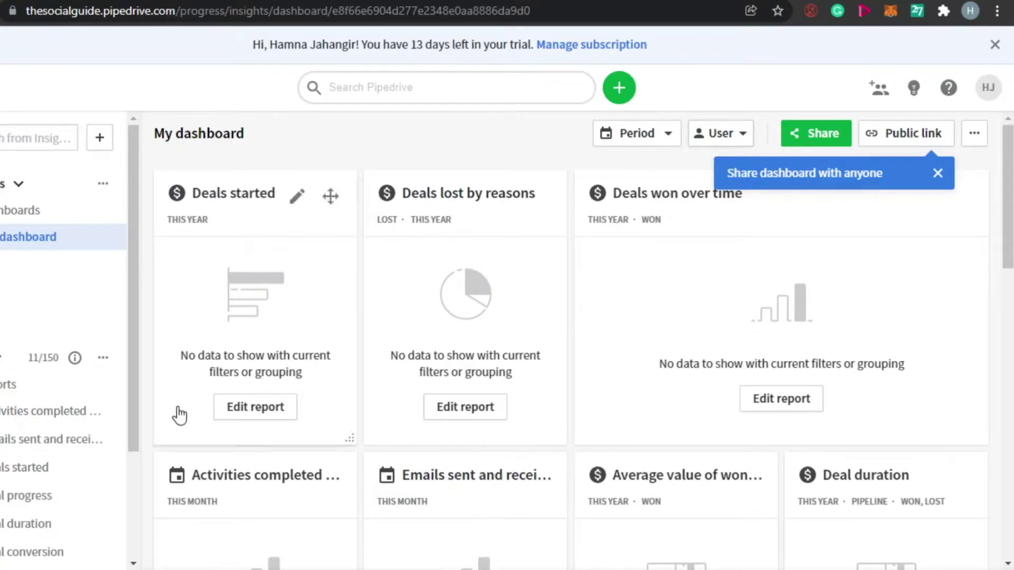
scroll(570, 365, down, 8)
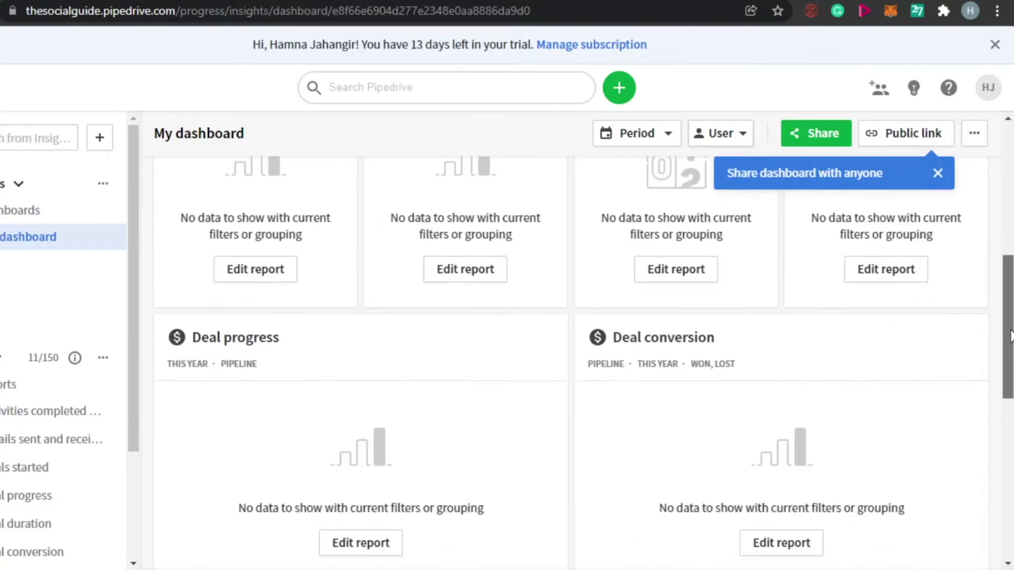
scroll(570, 364, up, 8)
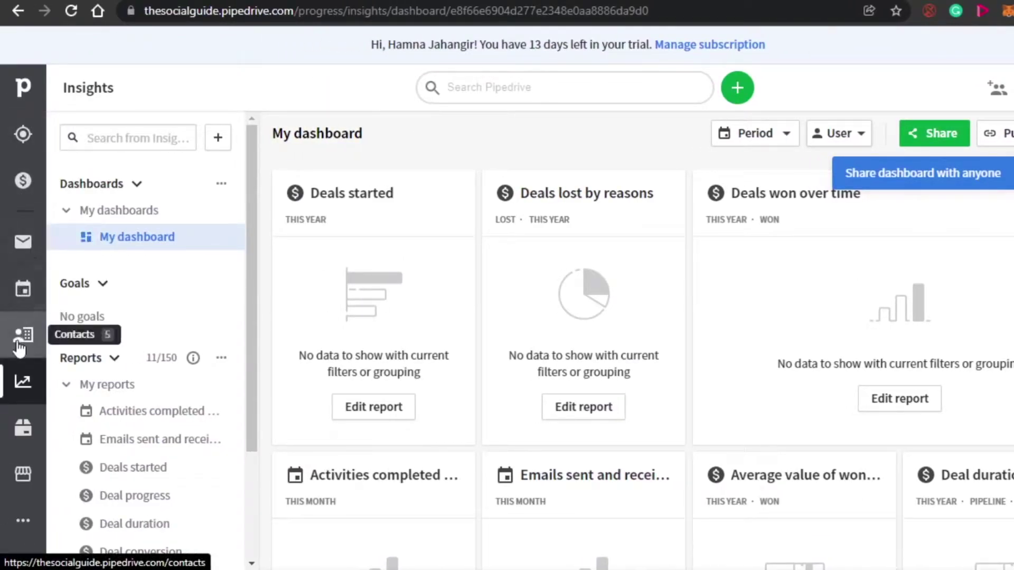
Review the visibility options of the Add lead form in the Leads Inbox, close the form unsaved and open Live Chat.
click(24, 138)
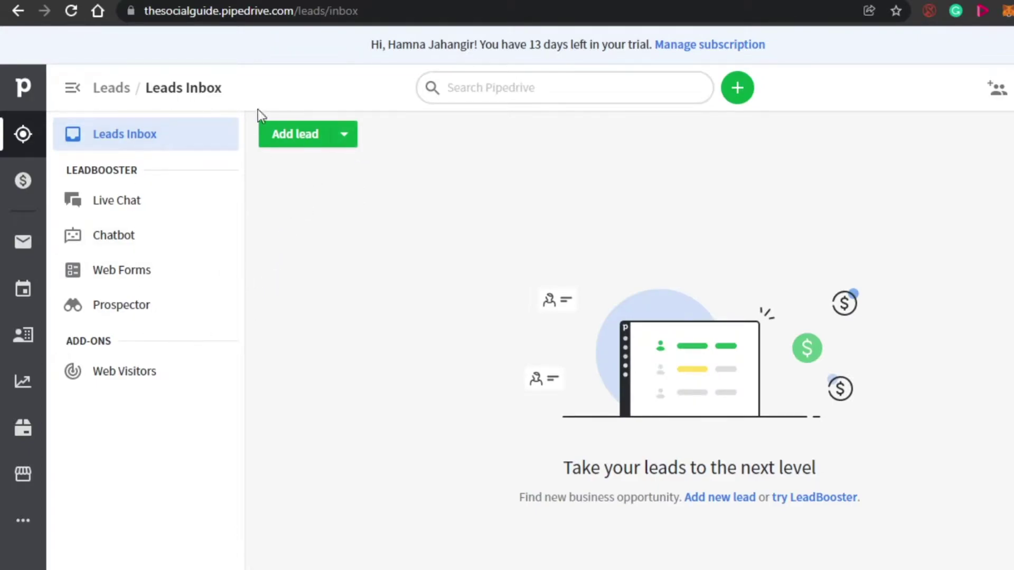
click(302, 133)
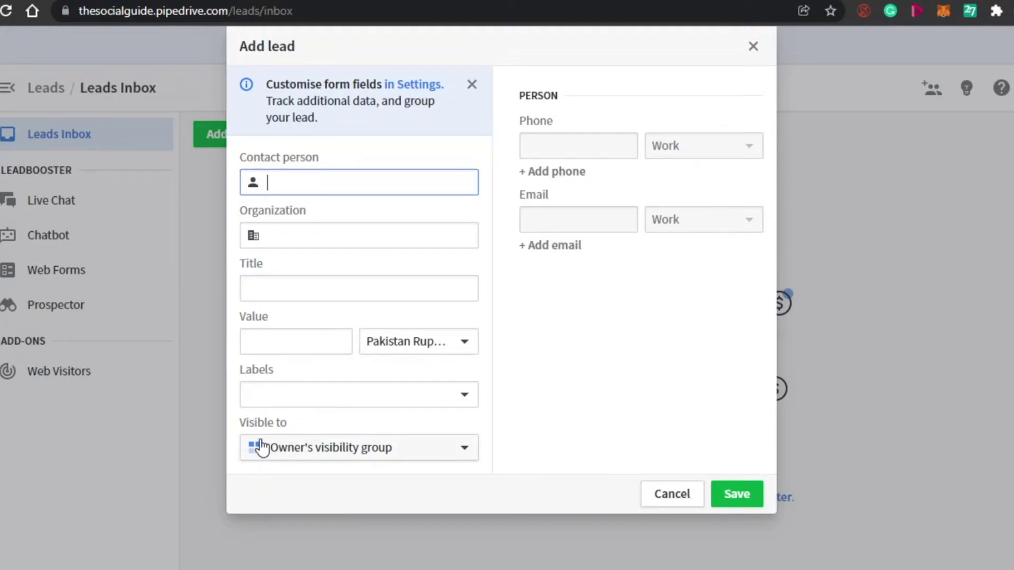
click(306, 450)
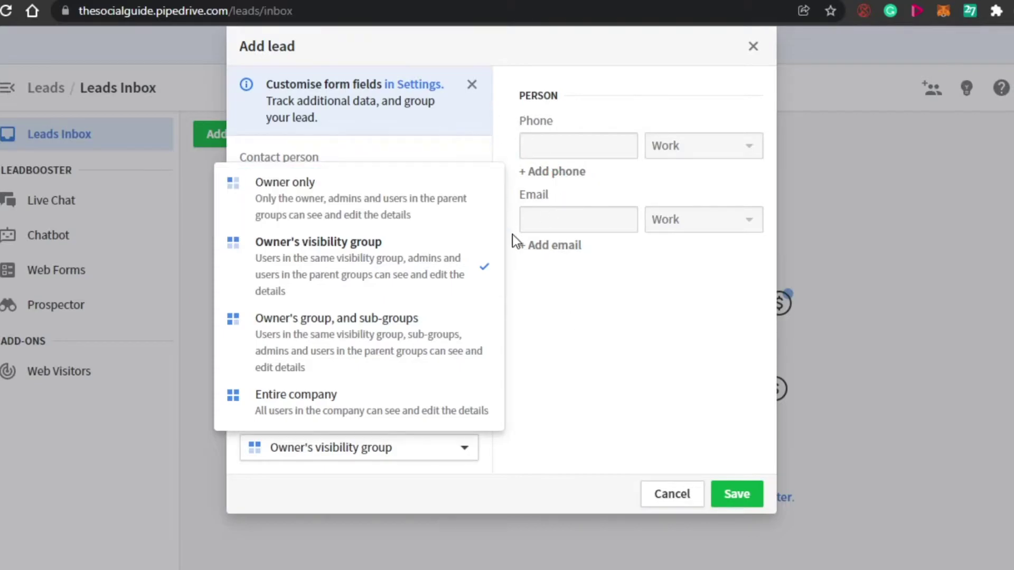
click(575, 83)
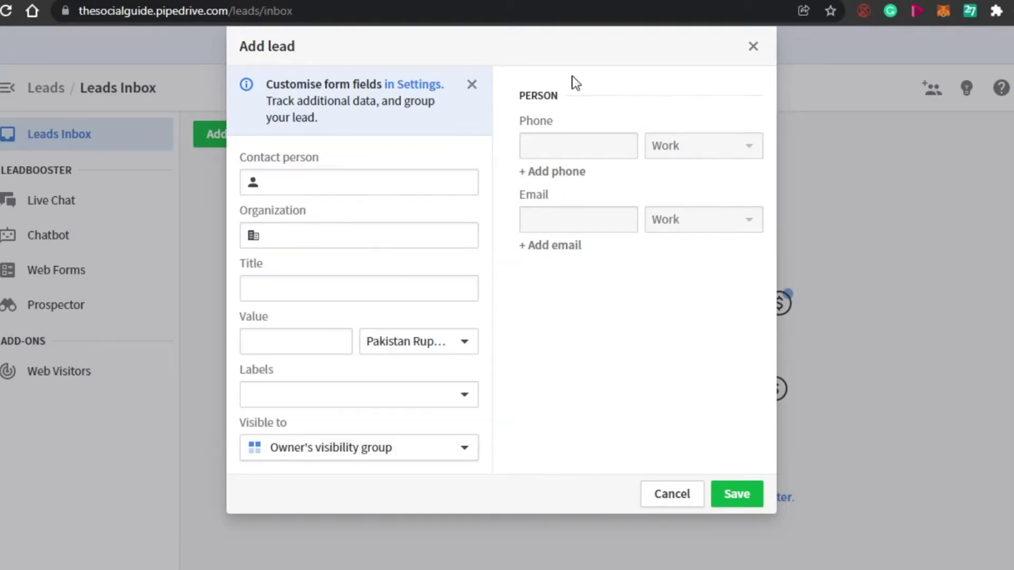
click(752, 47)
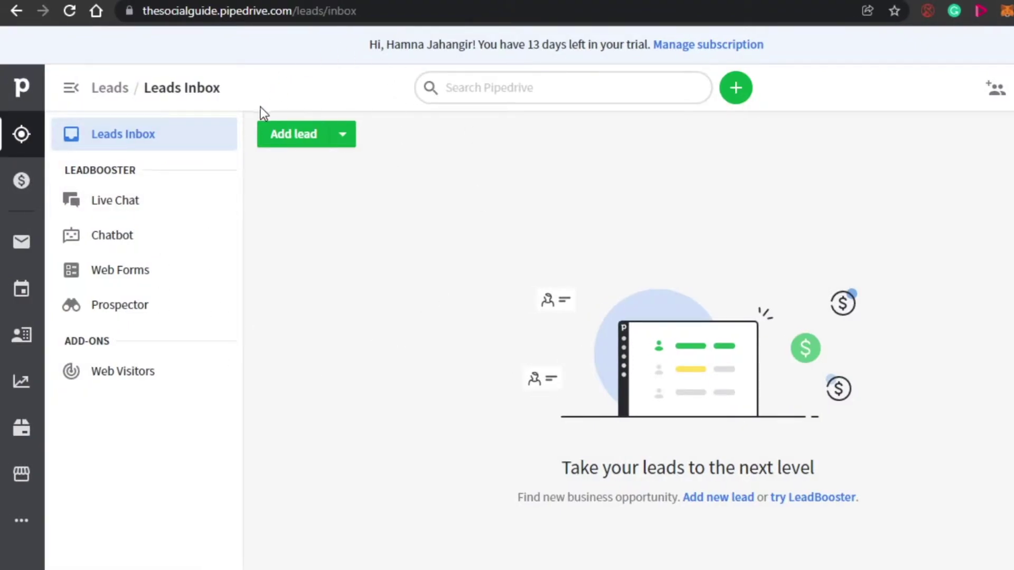
click(130, 201)
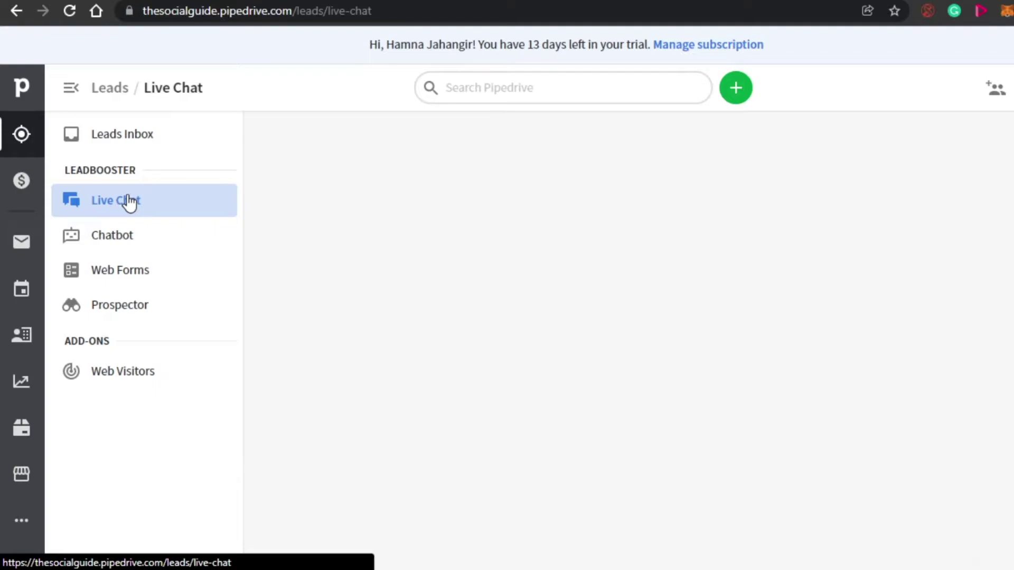
Go to Deals, review the fields of the Add deal form and cancel it.
click(20, 191)
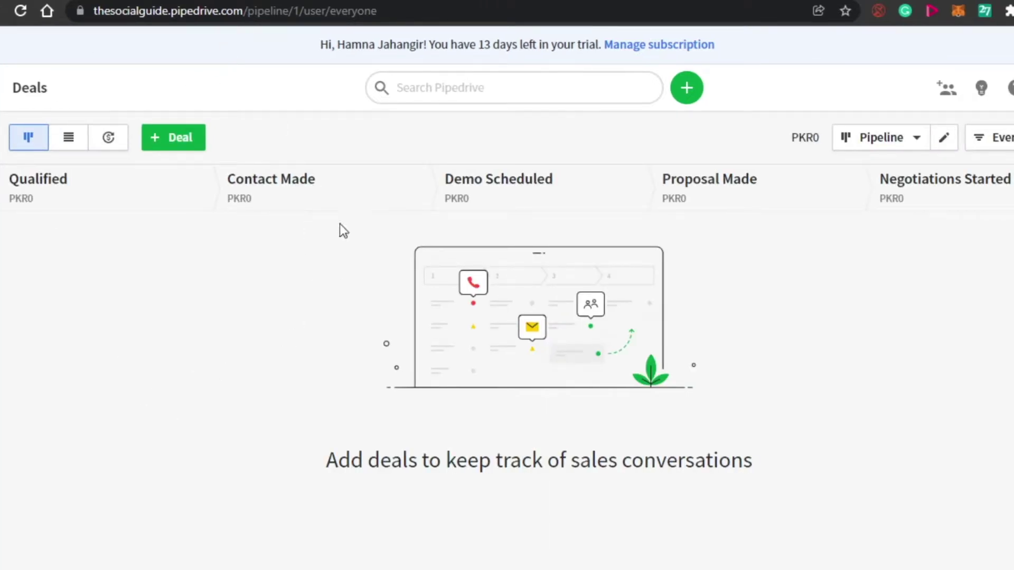
click(181, 140)
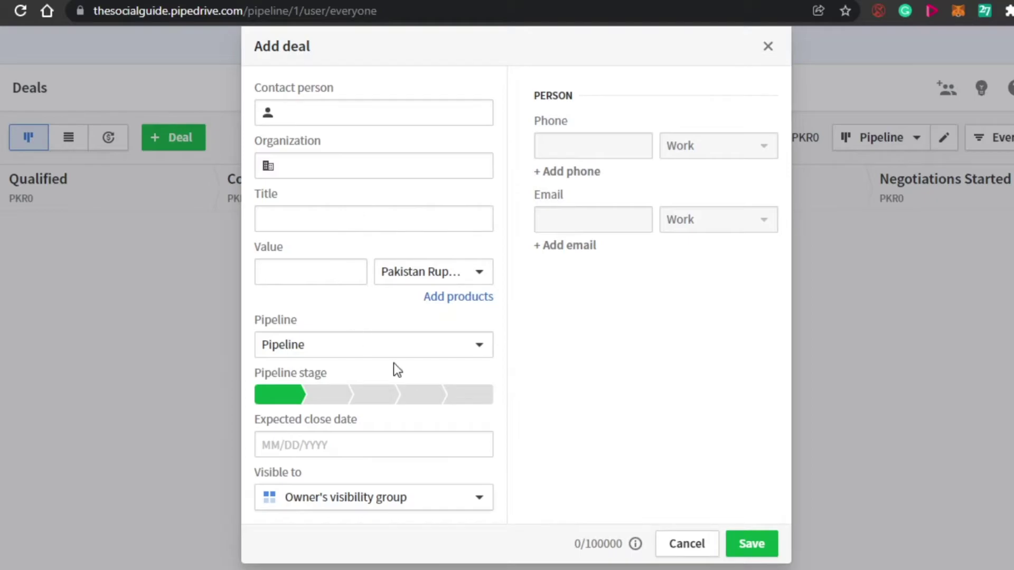
click(684, 554)
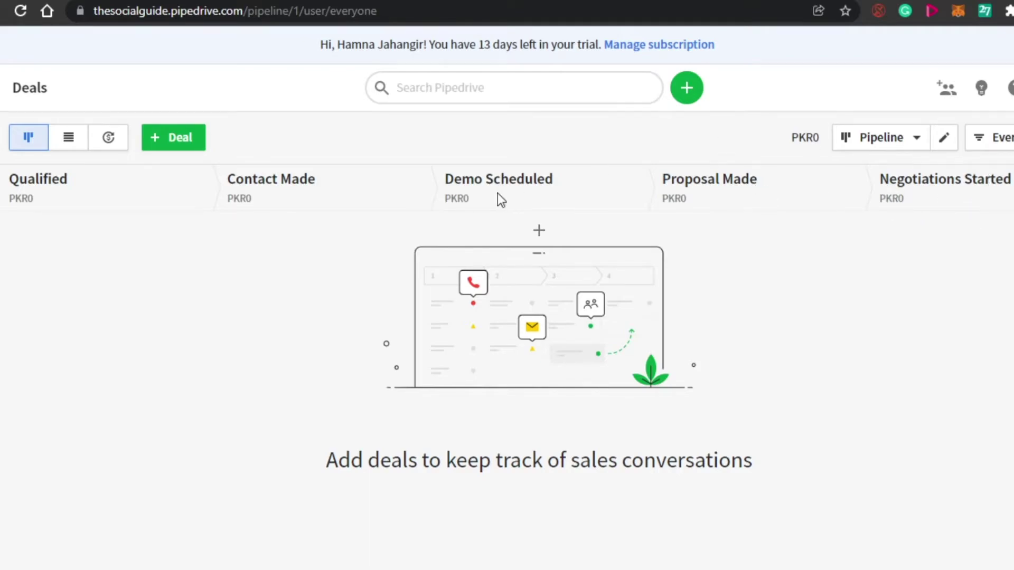
Look at the owner filter options for the deals pipeline, close them and switch the deals to the forecast view.
click(969, 140)
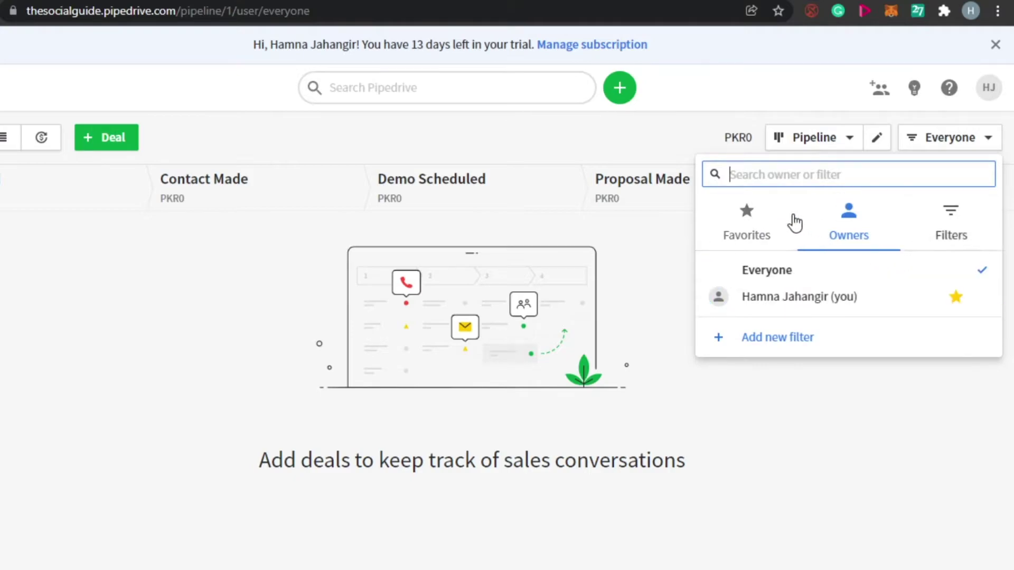
click(361, 205)
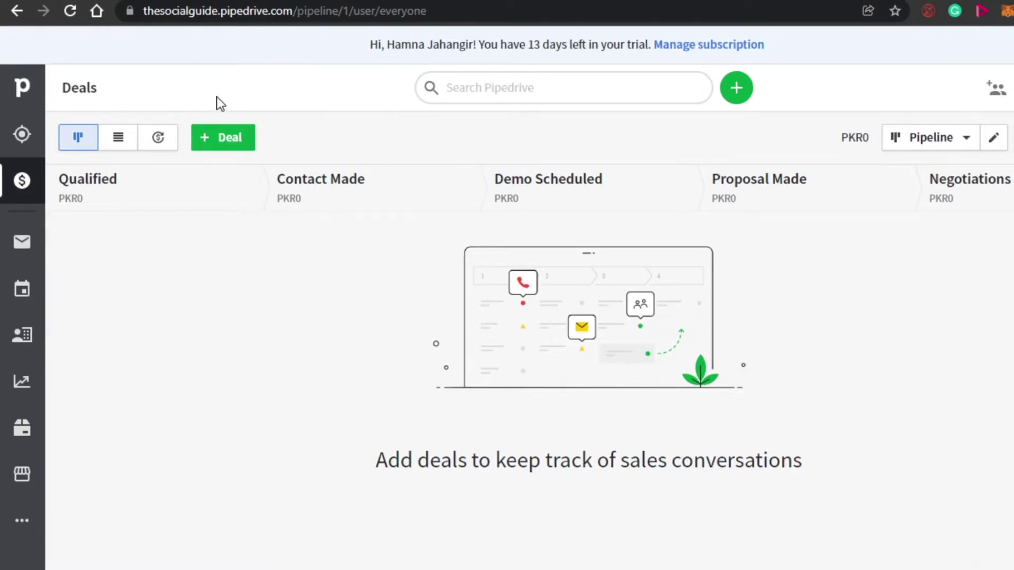
click(159, 140)
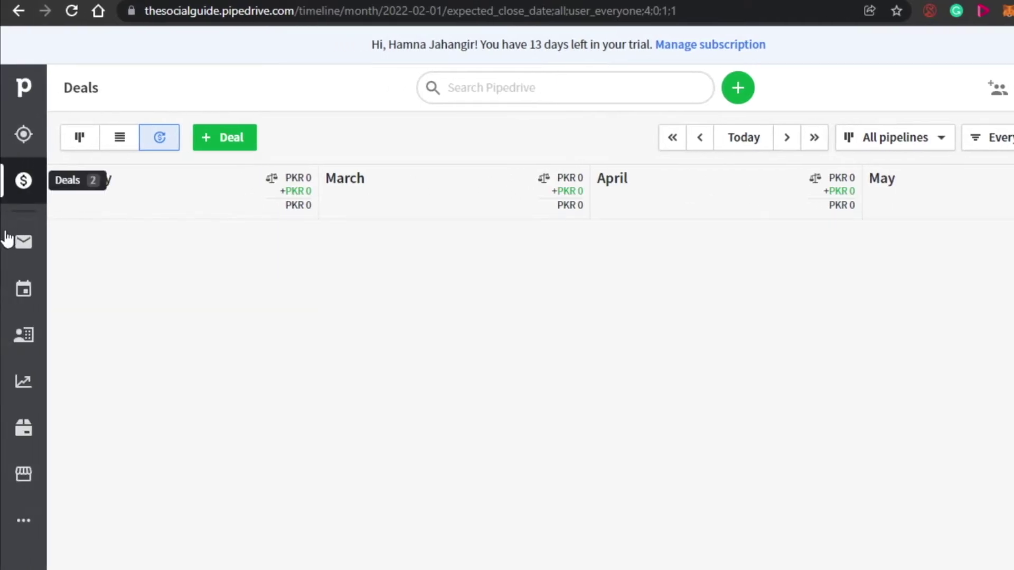
Go to Mail and examine its welcome page, including the Sales Inbox and Smart Email BCC sections.
click(30, 252)
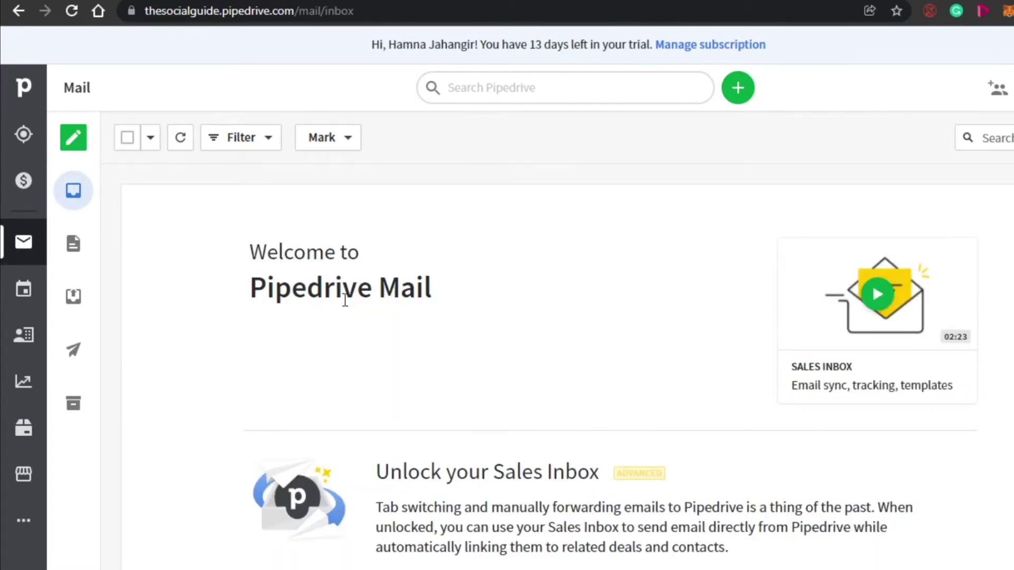
scroll(544, 364, down, 2)
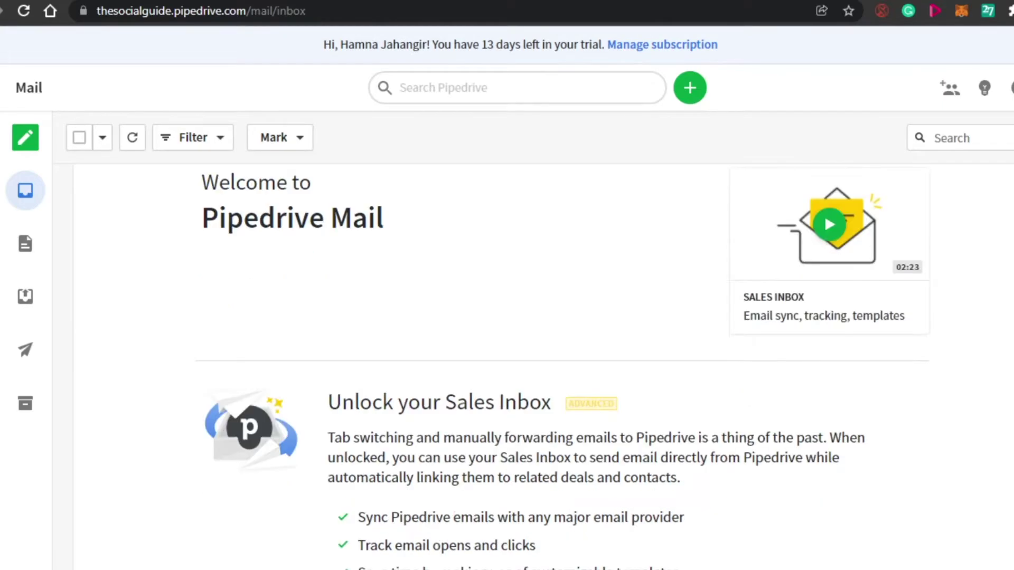
scroll(562, 367, down, 5)
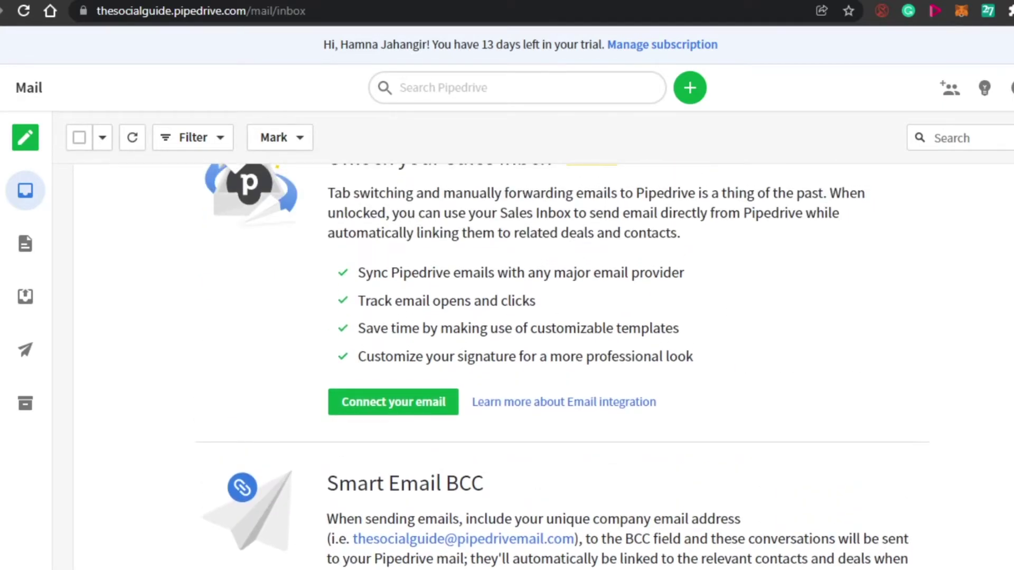
scroll(543, 364, up, 6)
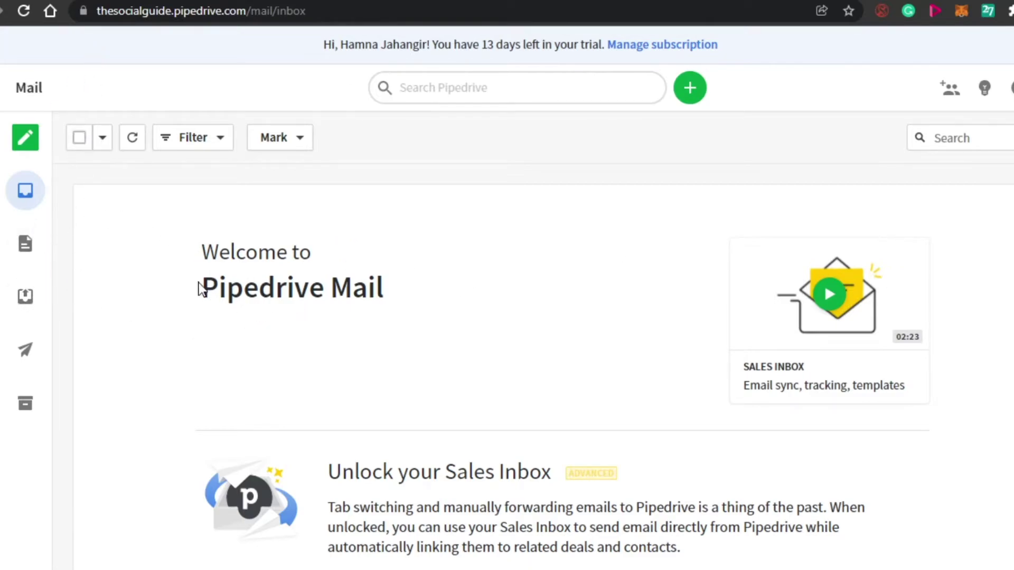
drag(209, 297, 418, 304)
click(416, 299)
scroll(527, 364, down, 3)
scroll(369, 322, down, 5)
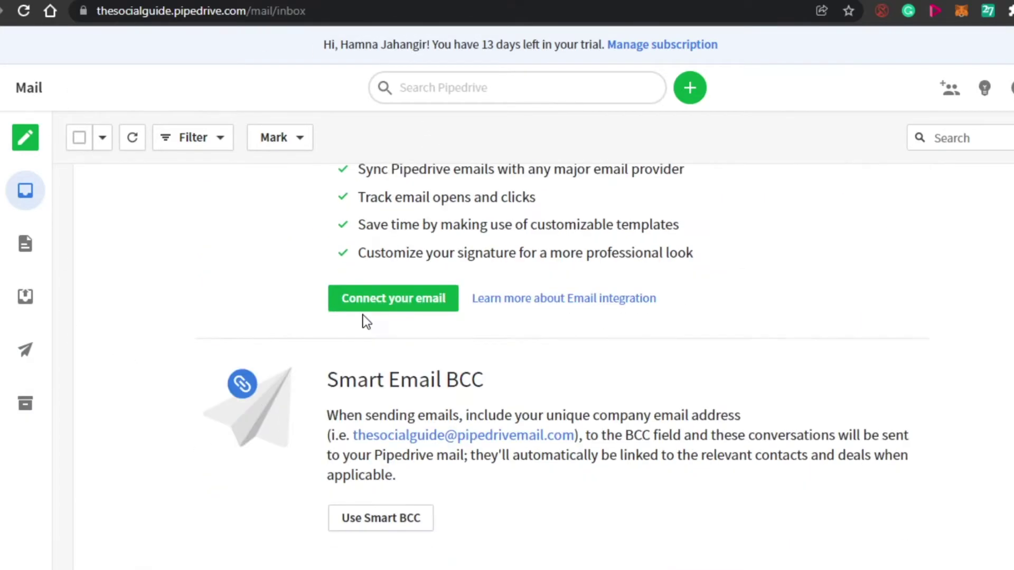
Go to Activities, look at the options for proposing meeting times and close them.
click(25, 296)
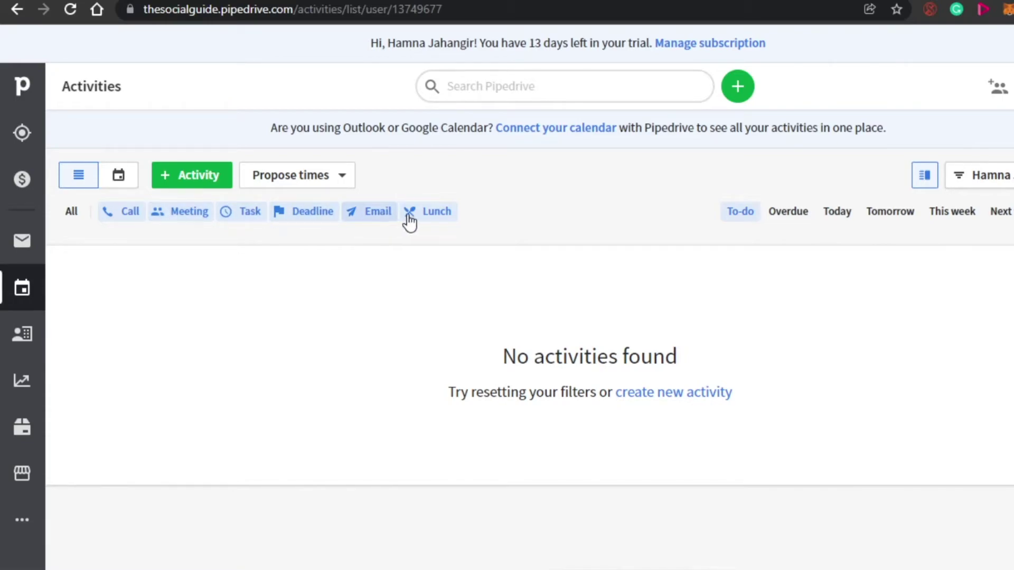
click(327, 185)
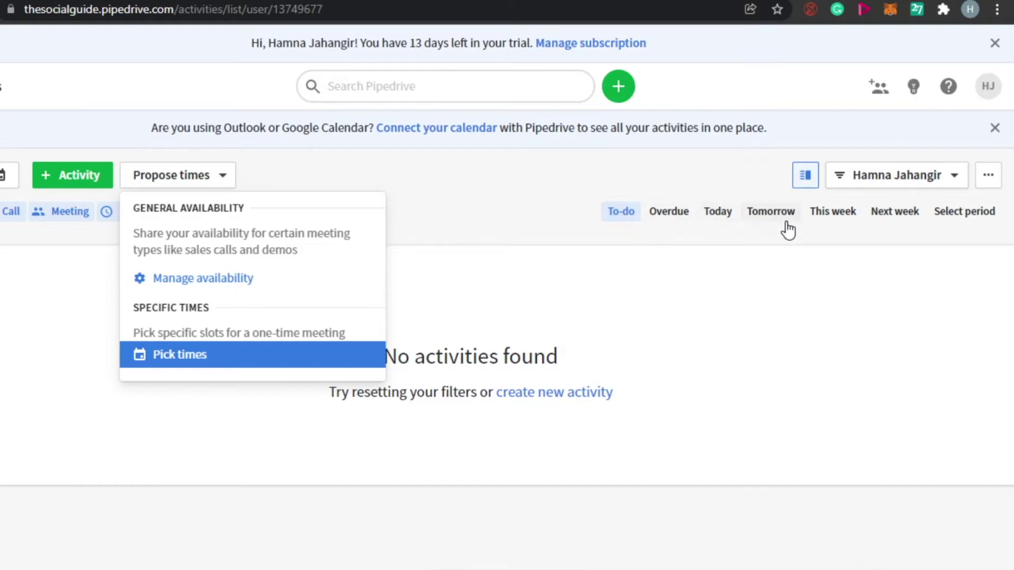
click(90, 389)
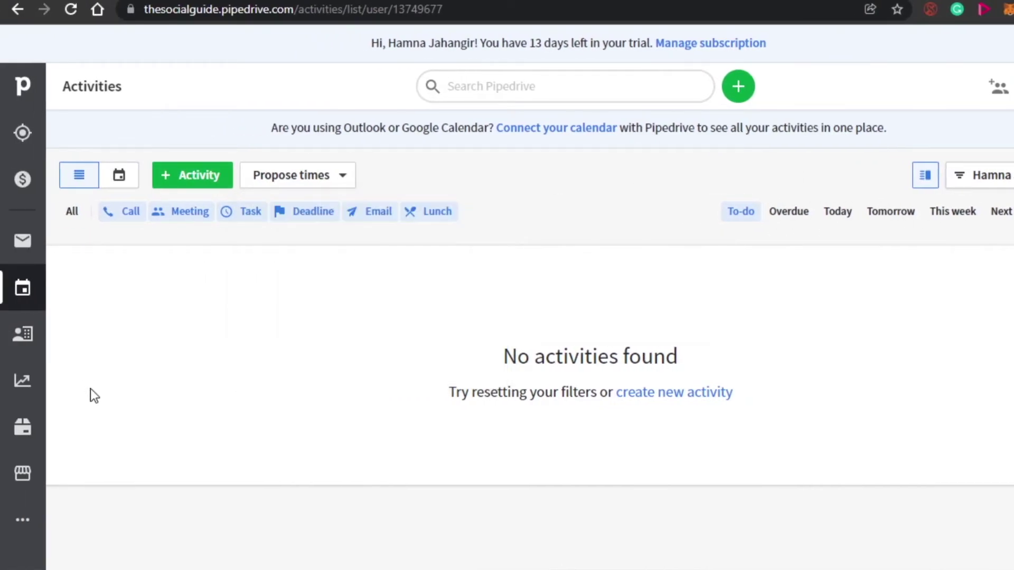
Start scheduling a new activity titled "Meeting", dismiss the video call tip and set the activity type to Meeting.
click(210, 173)
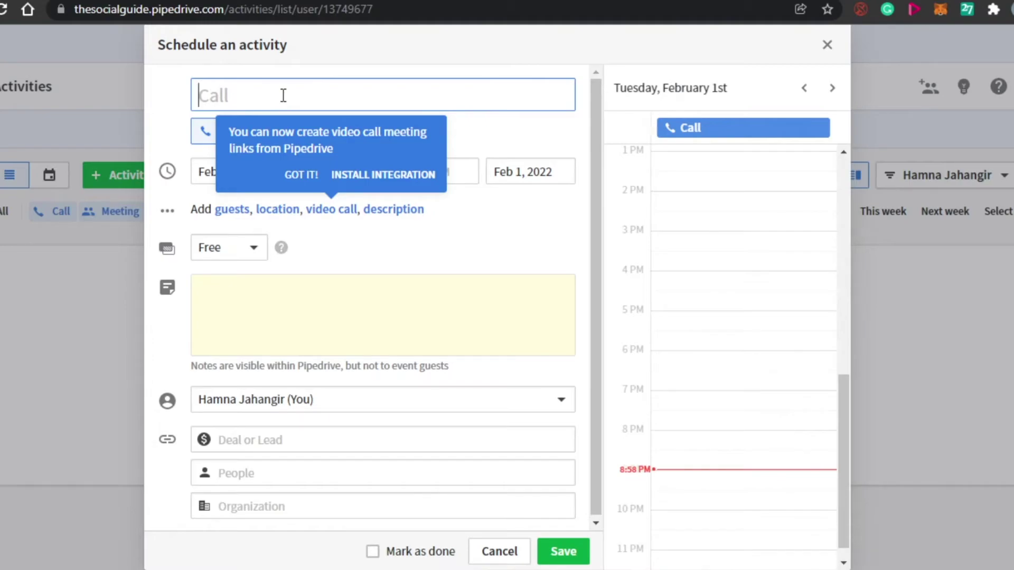
text(Meeting)
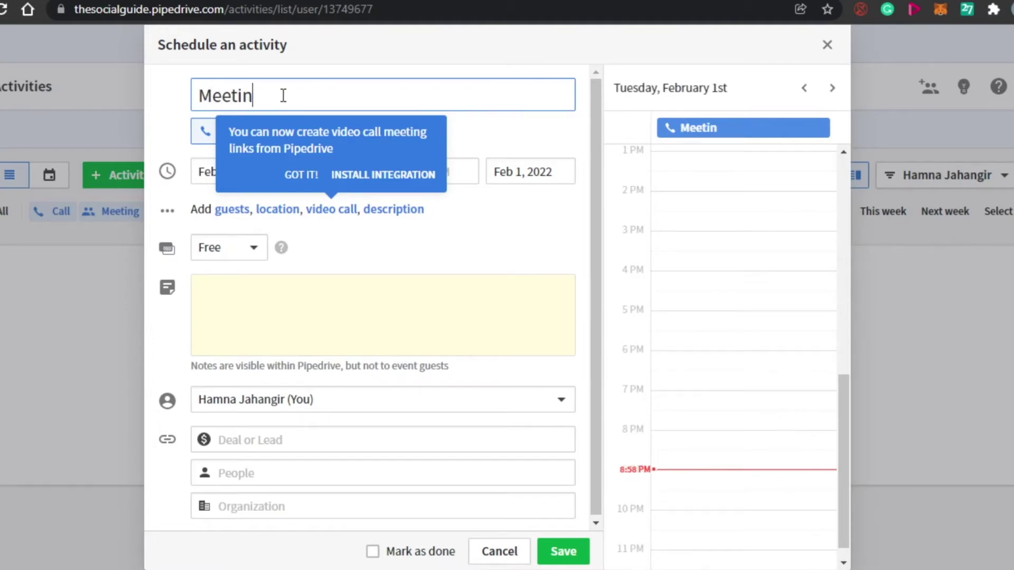
click(297, 177)
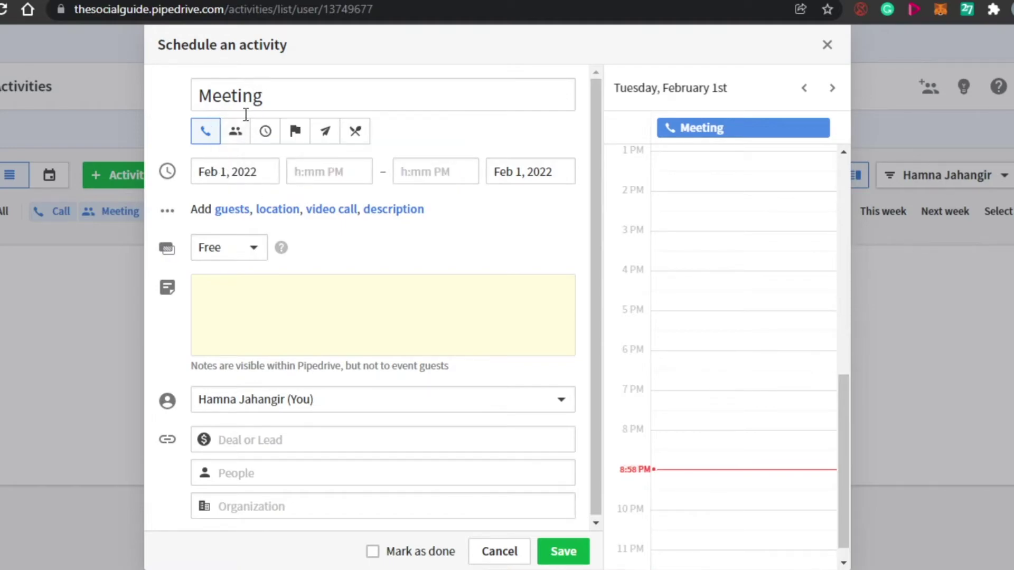
click(238, 137)
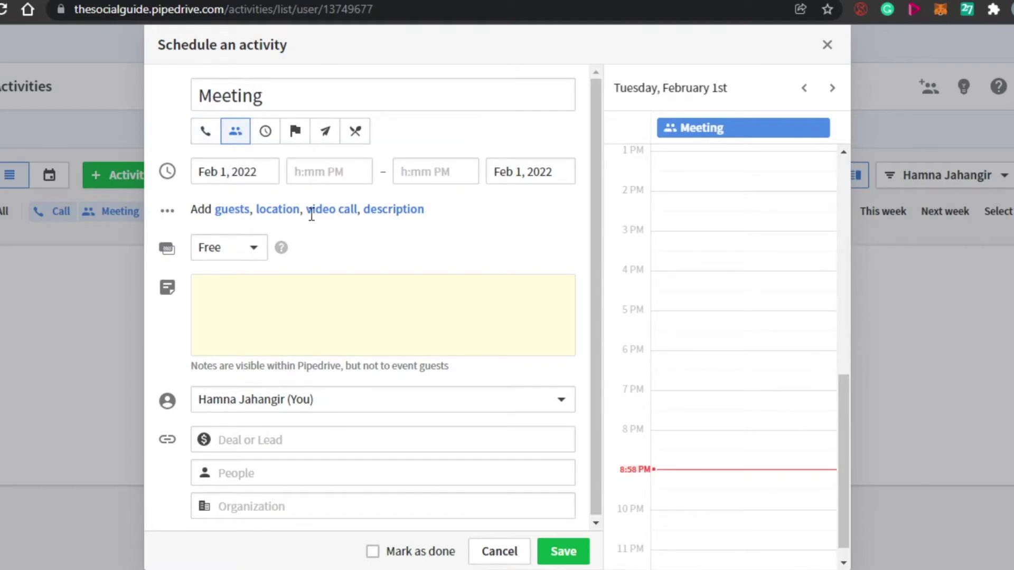
Set the meeting's time from 9:00 PM to 11:00 PM on Feb 1, 2022.
click(326, 172)
click(407, 171)
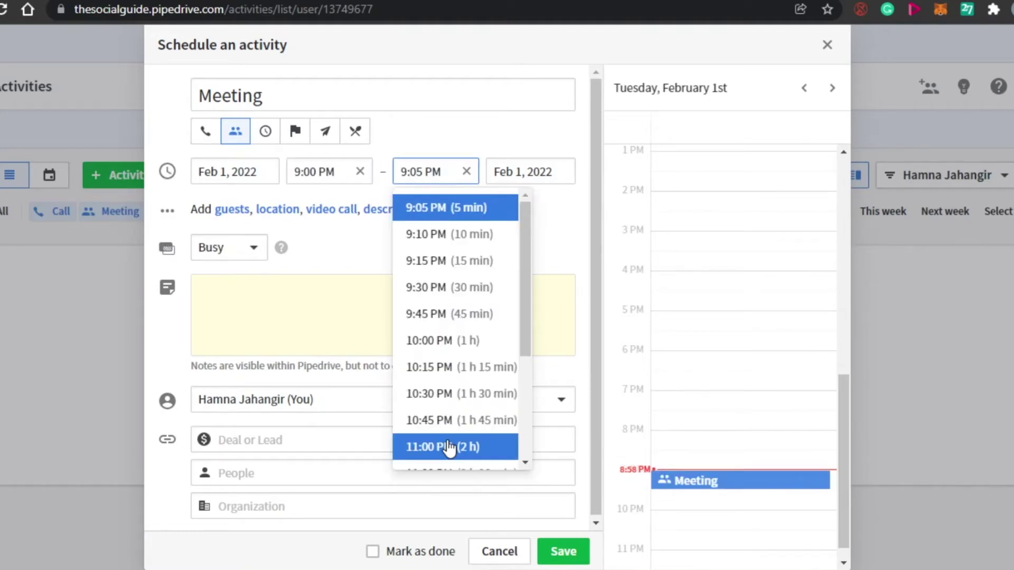
click(449, 447)
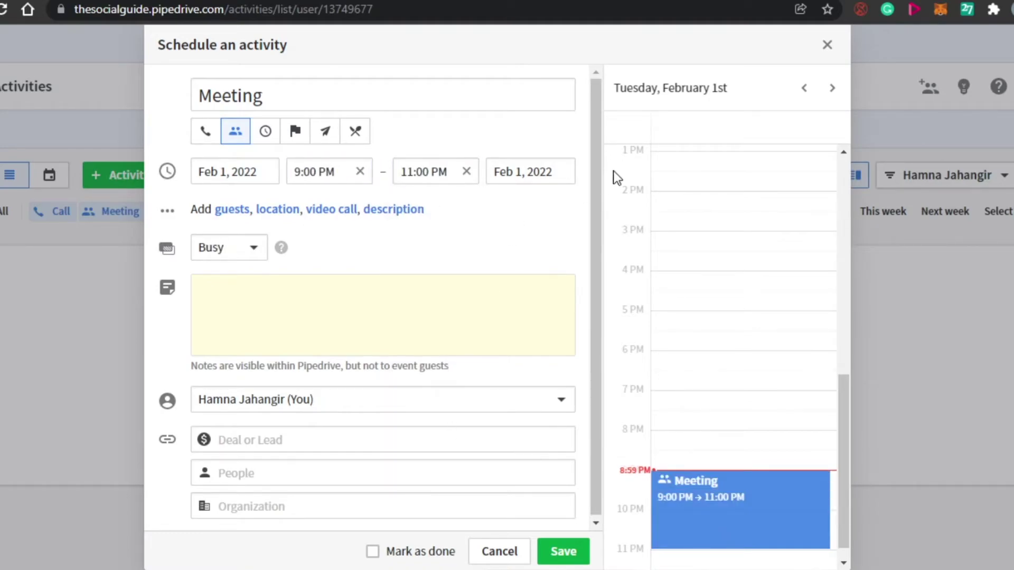
Keep the meeting's availability as Busy, enter "notes" as its note and save the activity.
click(246, 253)
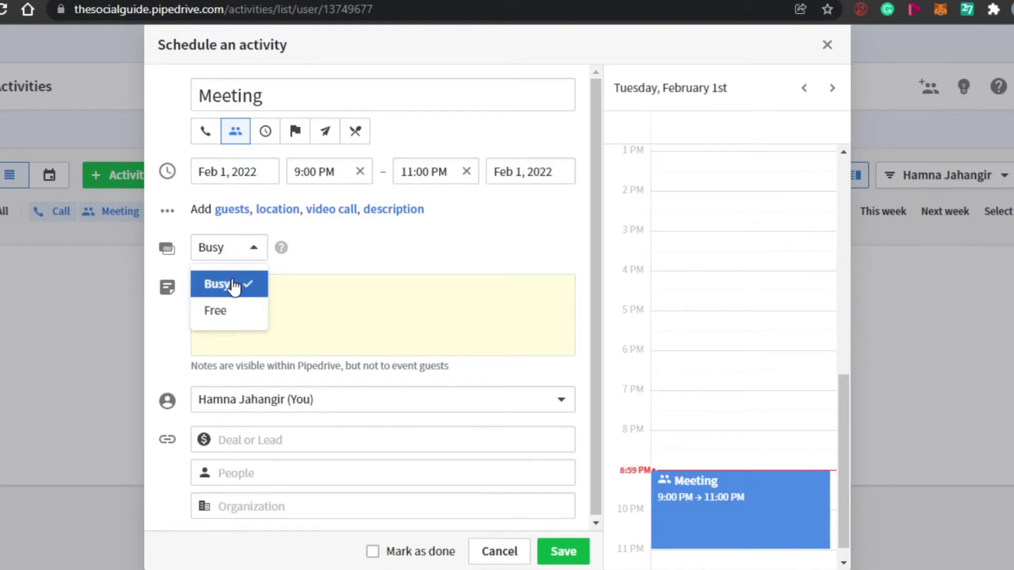
click(234, 288)
click(297, 295)
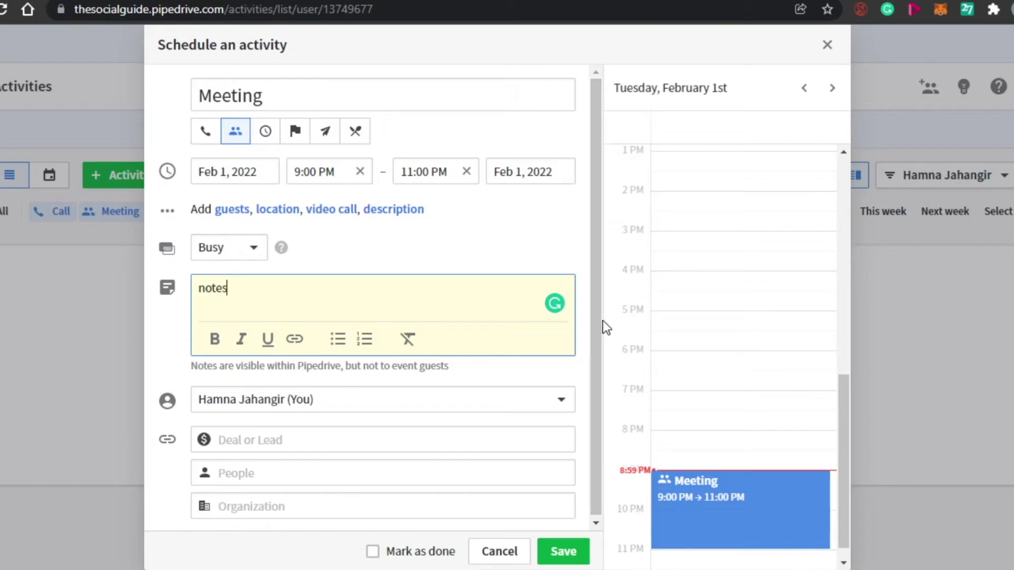
drag(603, 321, 255, 513)
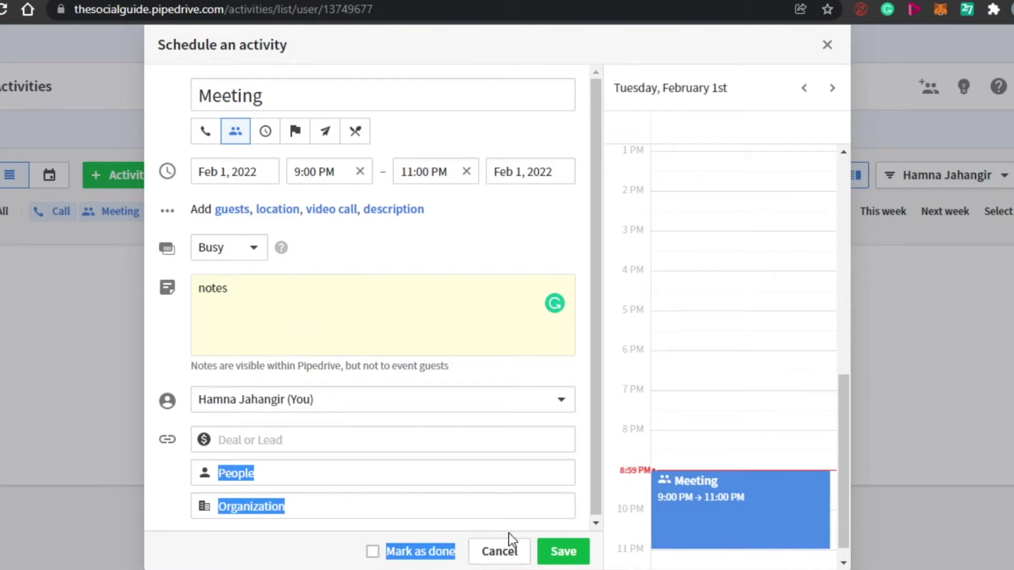
click(556, 551)
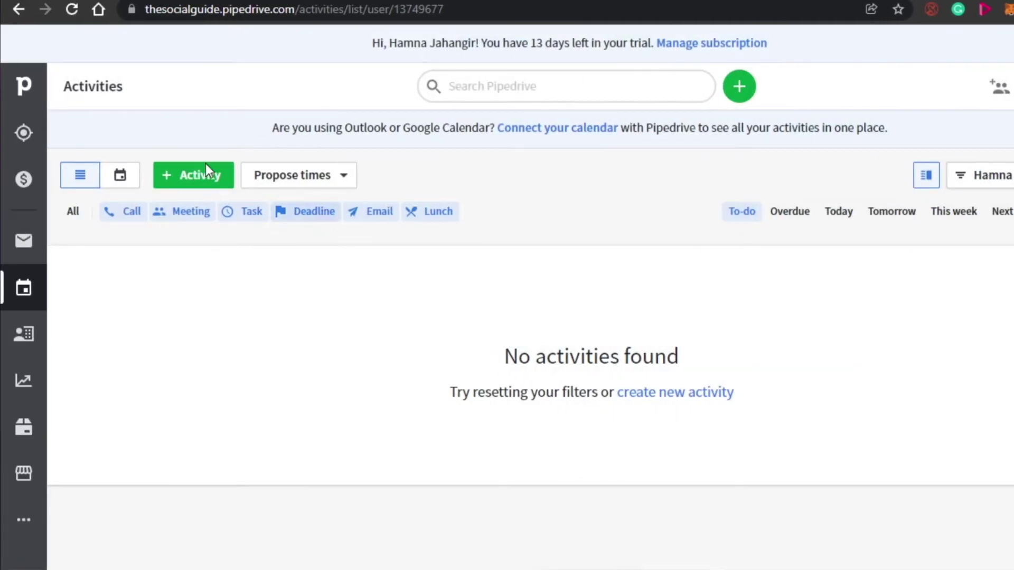
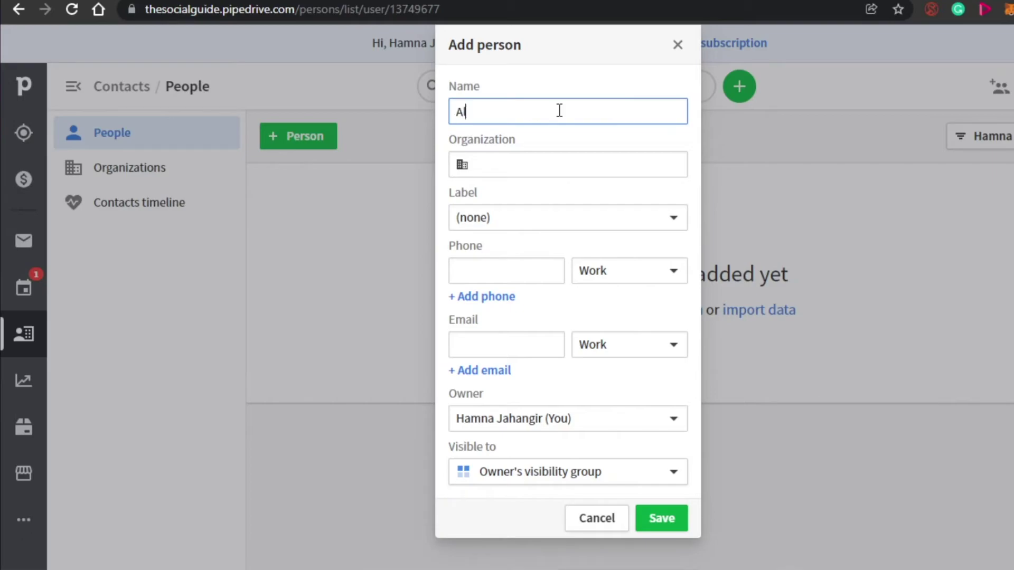
Fill in the new person's name, set the organization to The Social Guide and assign the Customer label.
text(lex)
click(545, 164)
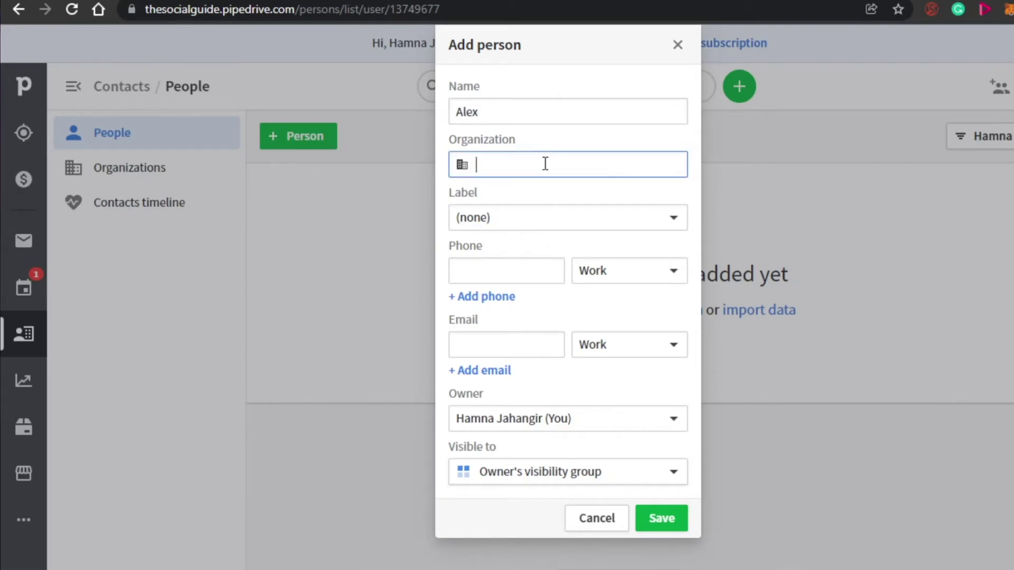
text(The Social Guide)
click(516, 216)
click(493, 222)
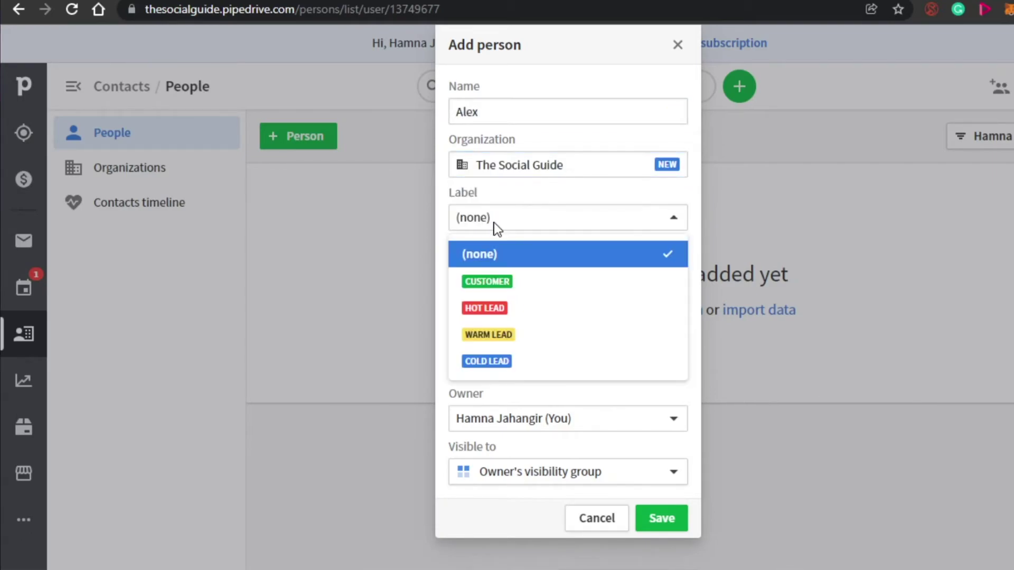
click(497, 278)
Look over the new person's phone, email and owner fields, keeping Work as the email type.
click(477, 270)
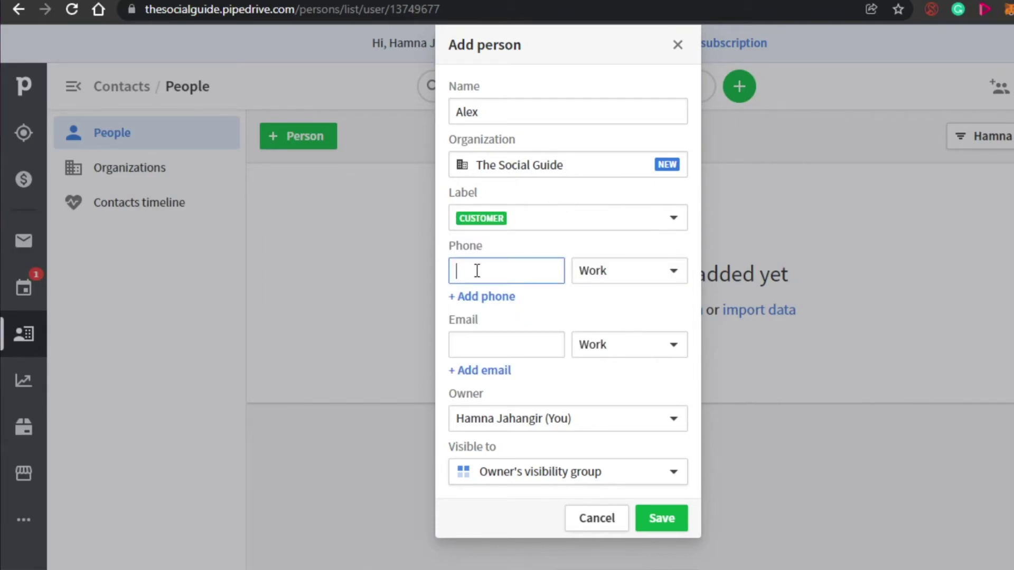
click(666, 269)
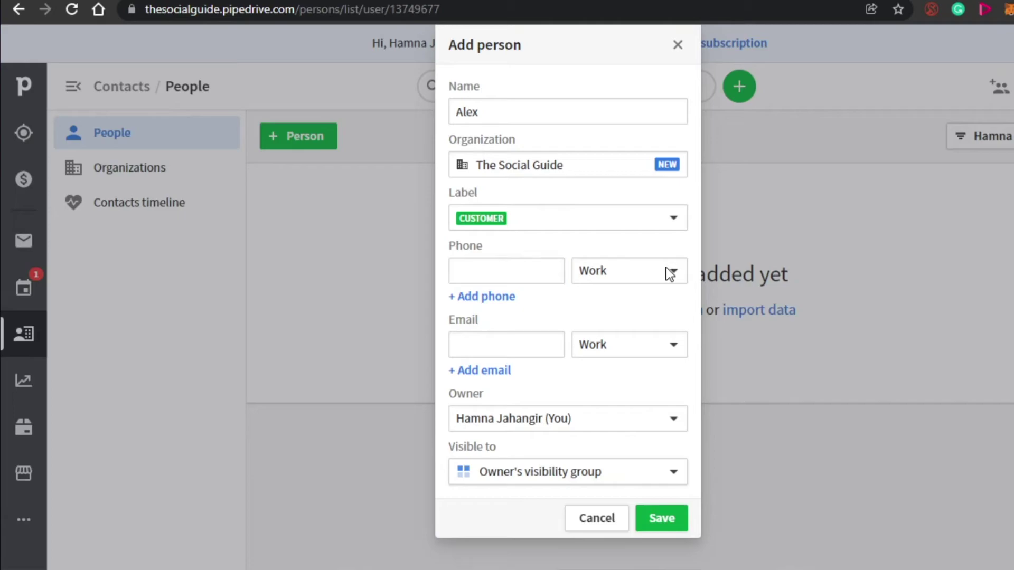
click(620, 317)
click(647, 344)
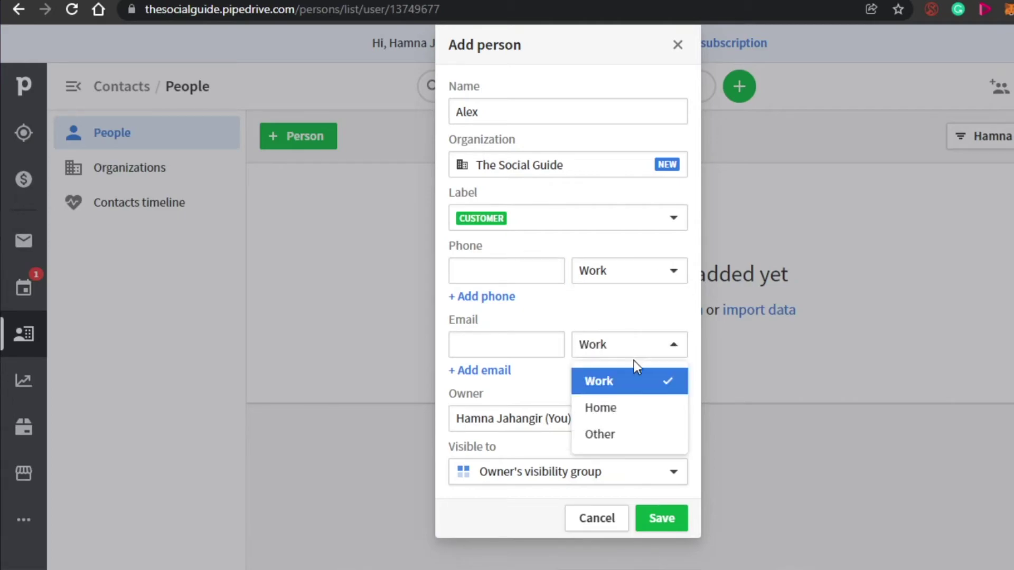
click(618, 388)
click(511, 346)
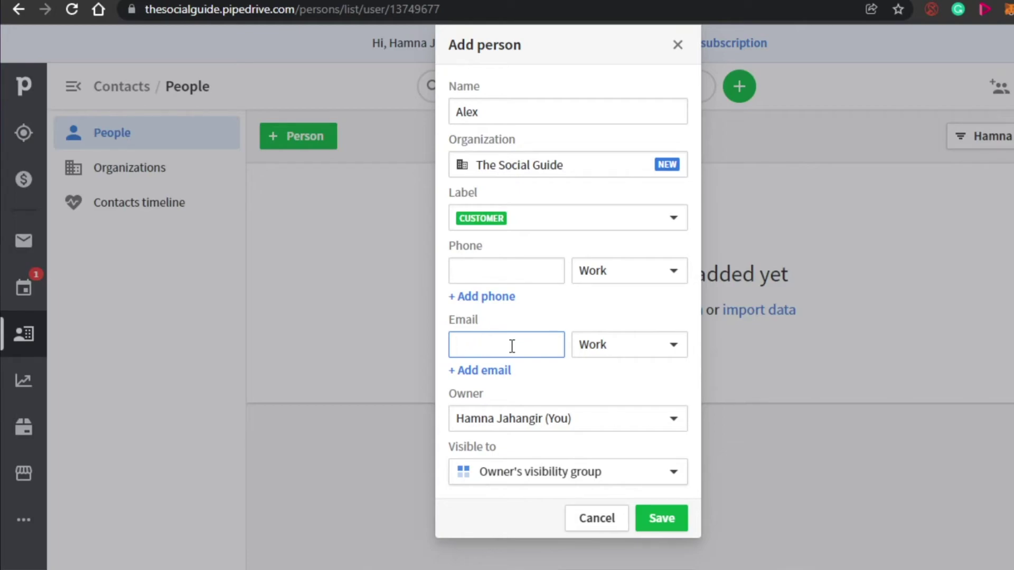
click(636, 415)
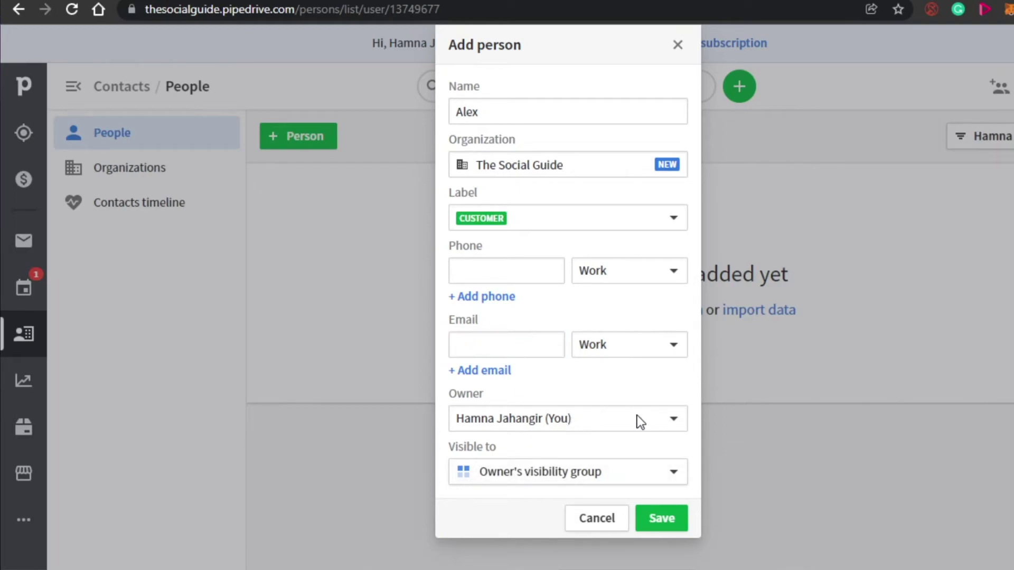
click(786, 452)
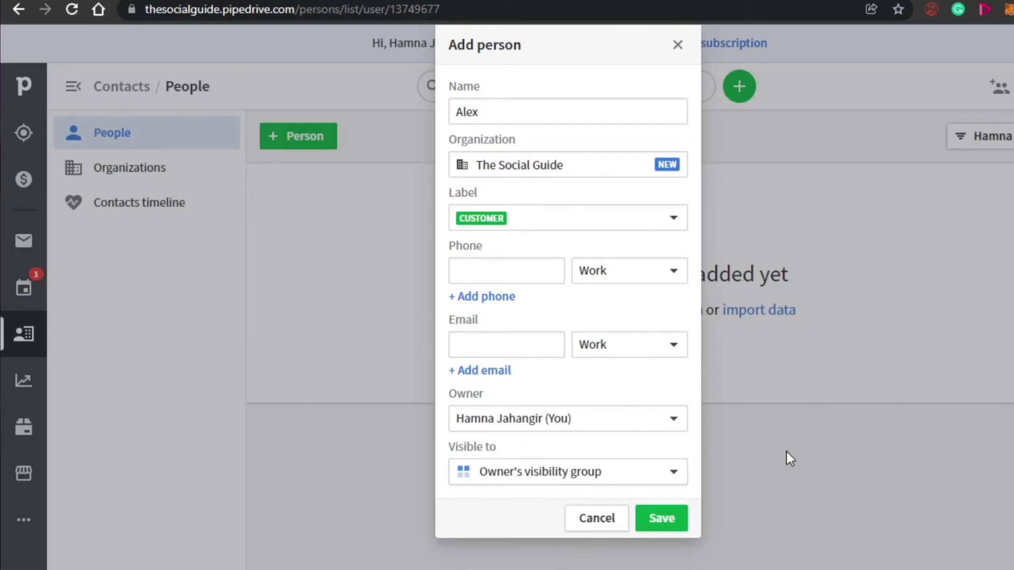
Review the new person's visibility options, keep Owner's visibility group and save the contact.
click(566, 475)
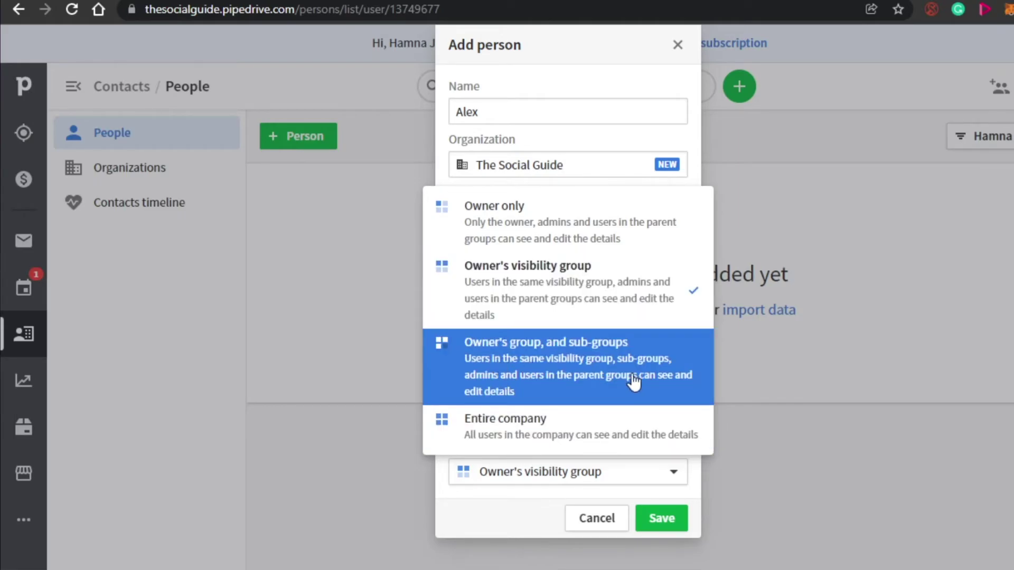
click(584, 287)
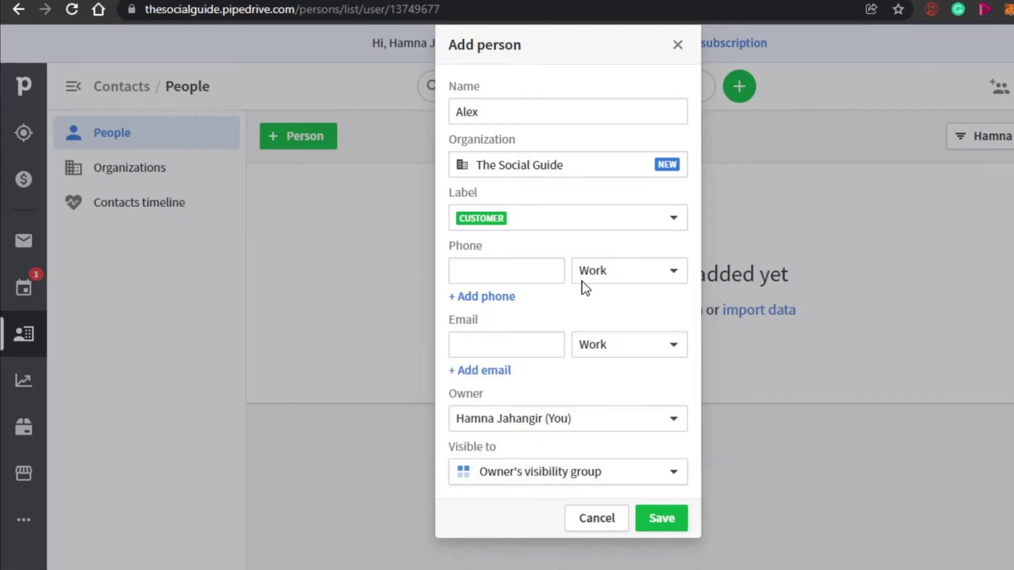
click(660, 524)
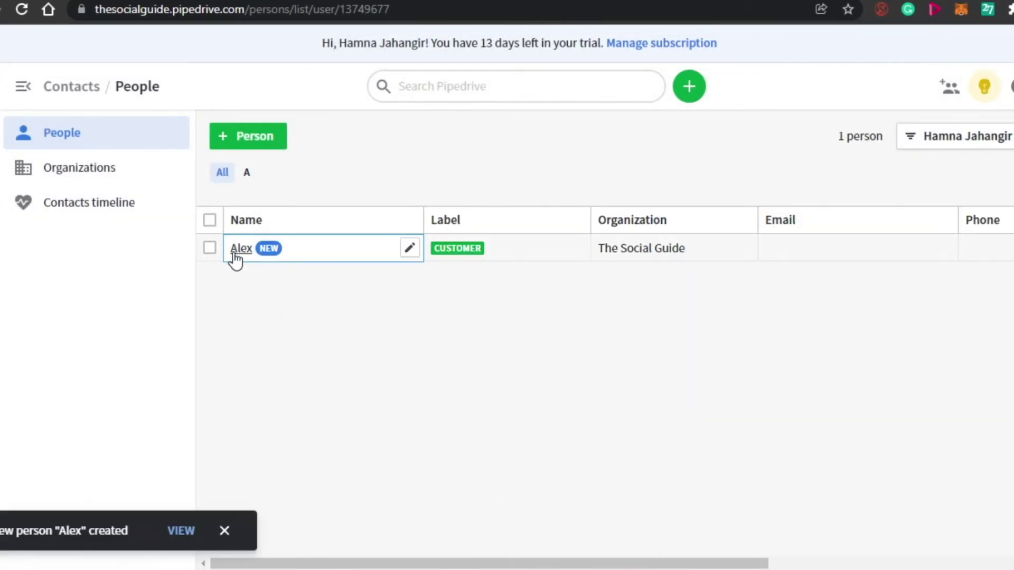
Review the contacts list, preview The Social Guide under Organizations and return to People.
mouse_move(241, 248)
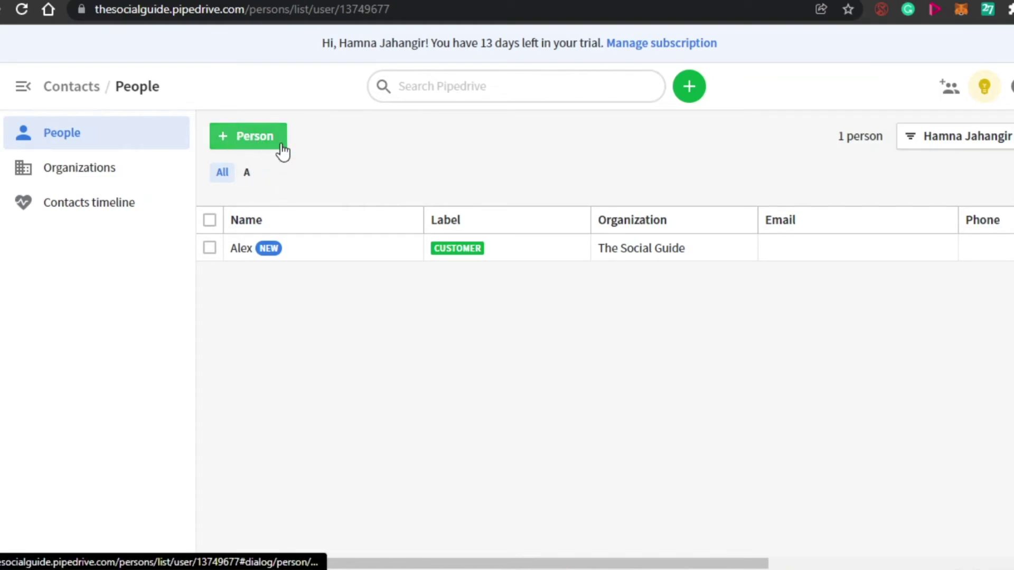
click(136, 164)
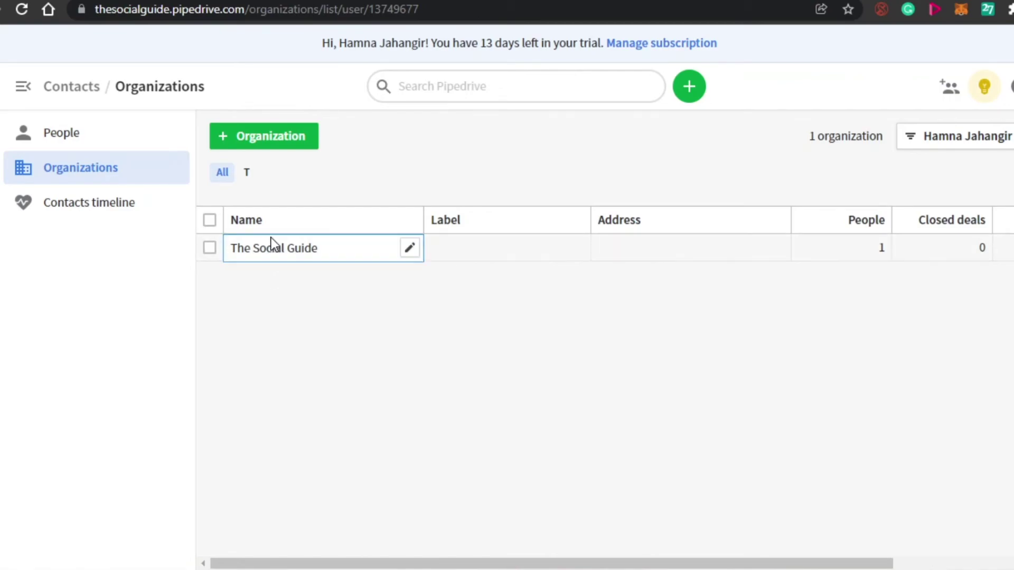
mouse_move(301, 258)
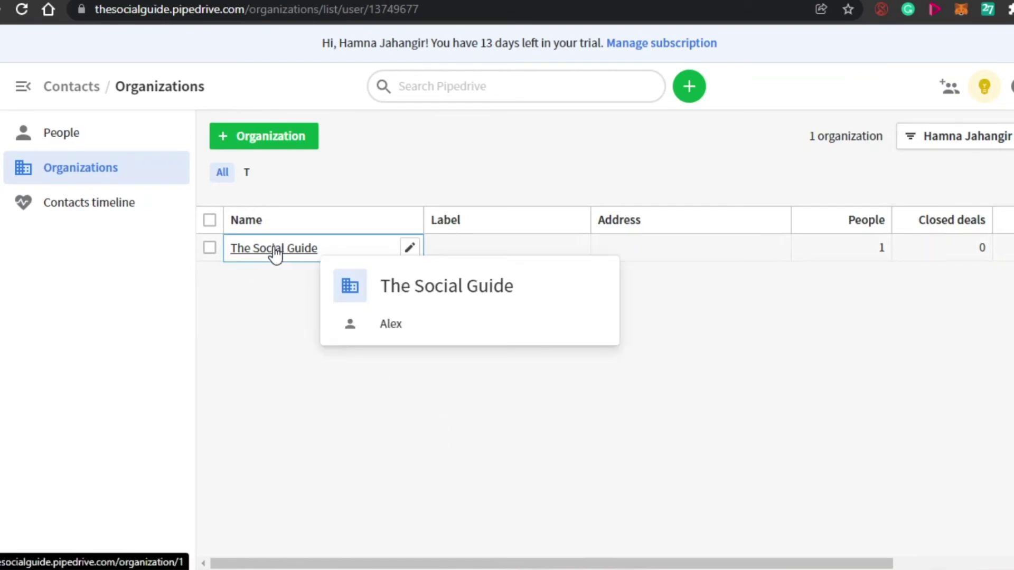
click(74, 139)
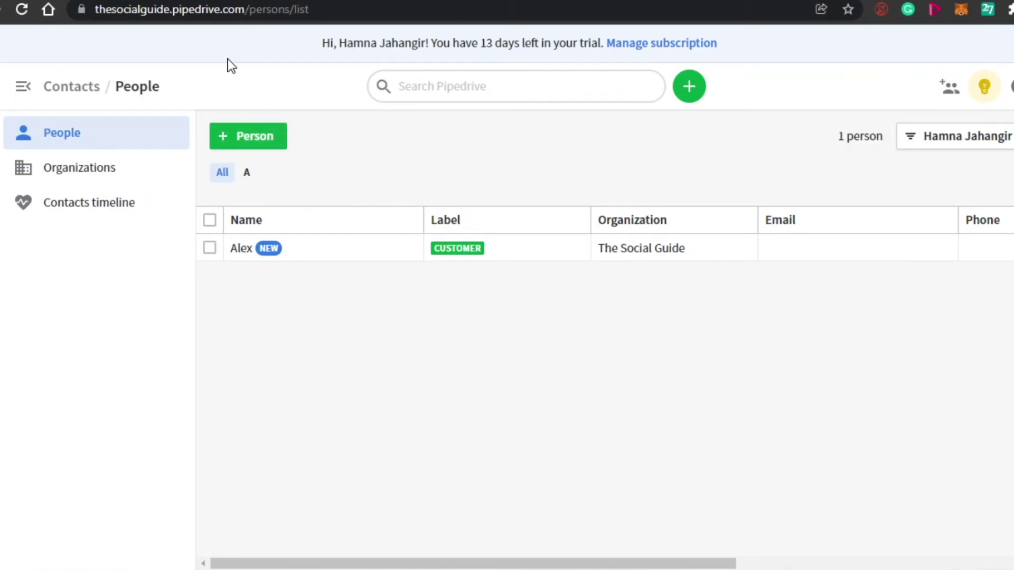
Go to Insights and examine the list of reports and the report cards on My dashboard.
click(22, 395)
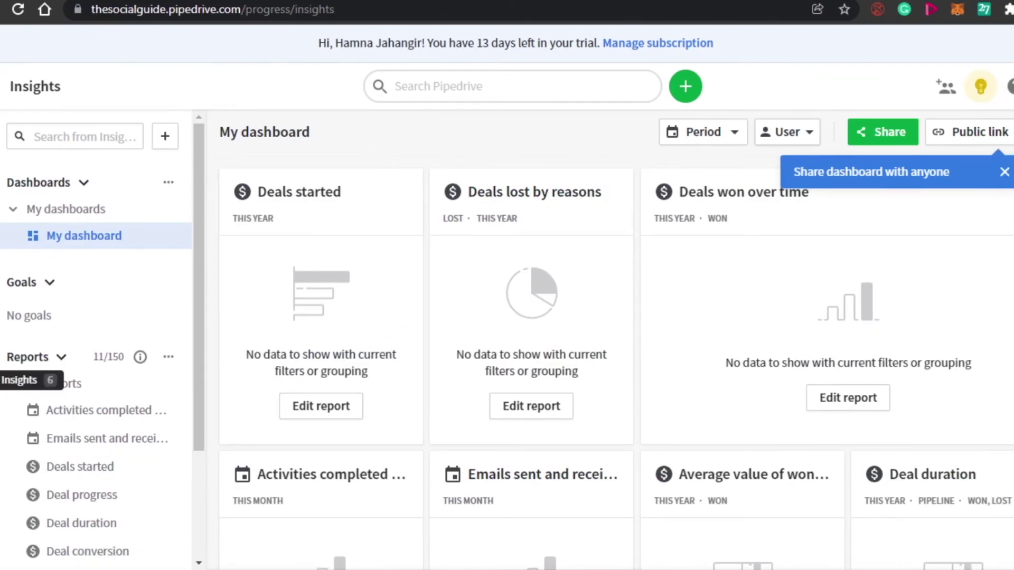
drag(201, 305, 211, 257)
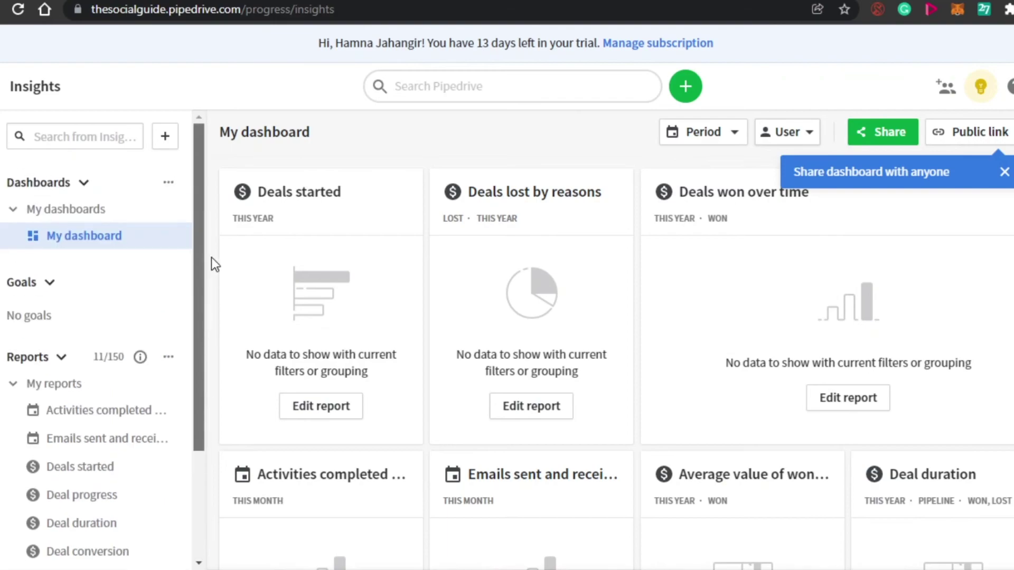
scroll(106, 343, down, 5)
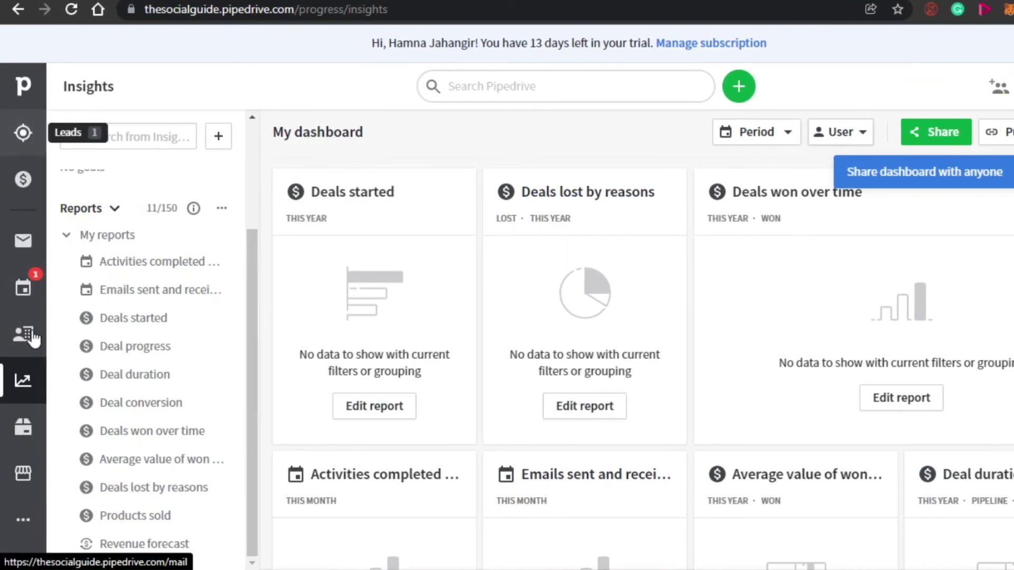
scroll(665, 364, down, 4)
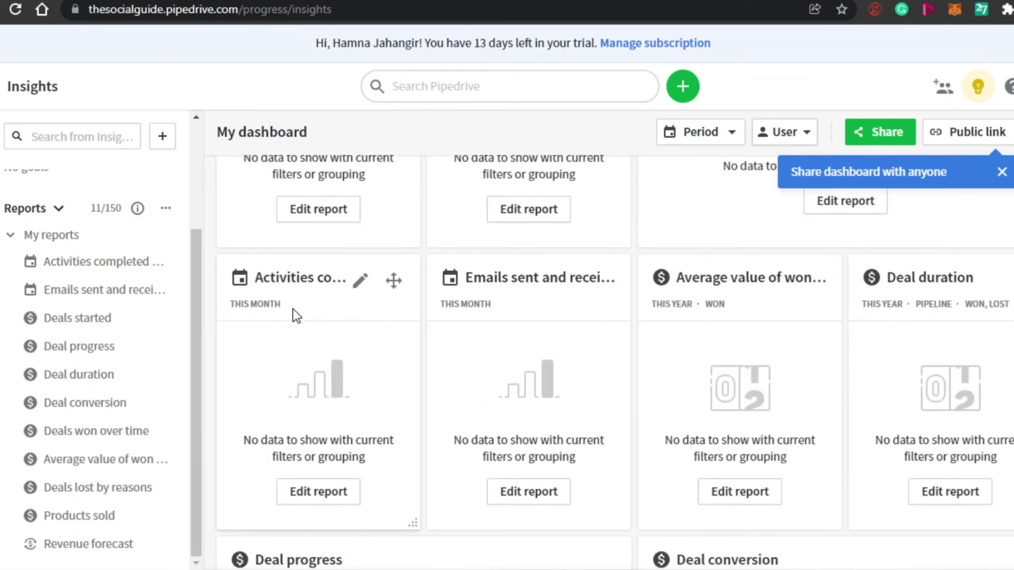
scroll(897, 306, down, 1)
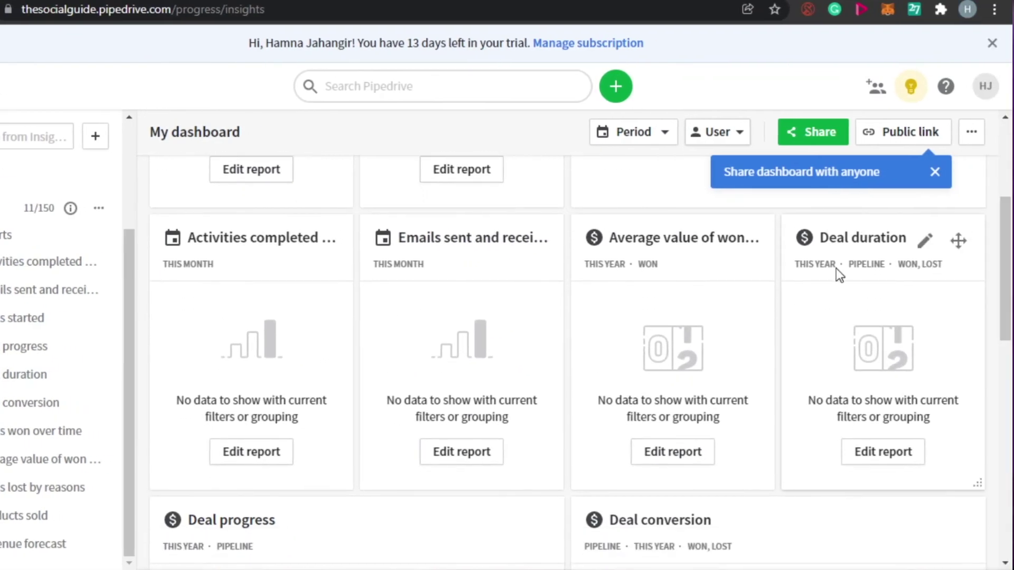
scroll(838, 275, down, 7)
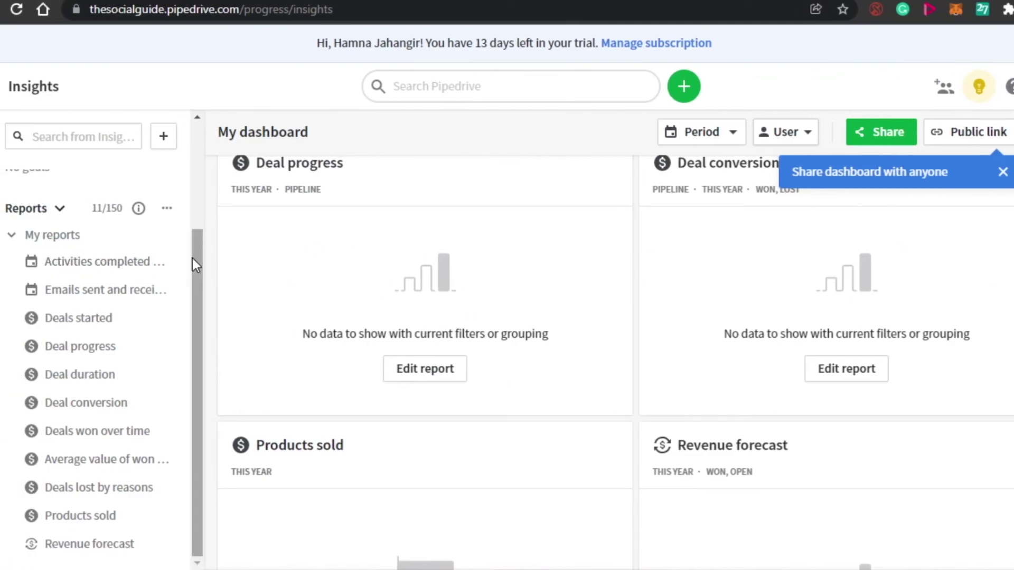
drag(192, 258, 192, 135)
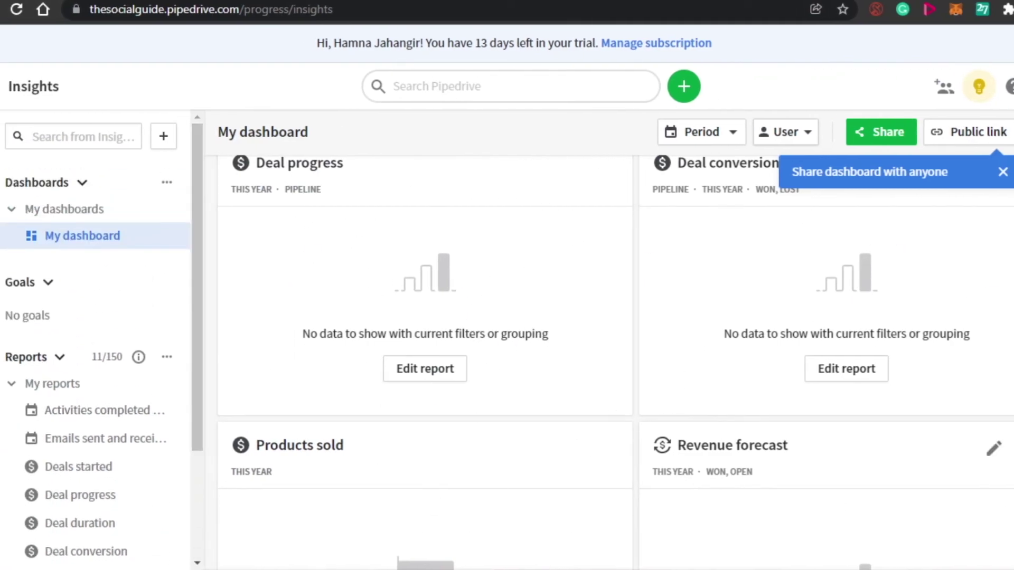
scroll(982, 449, up, 8)
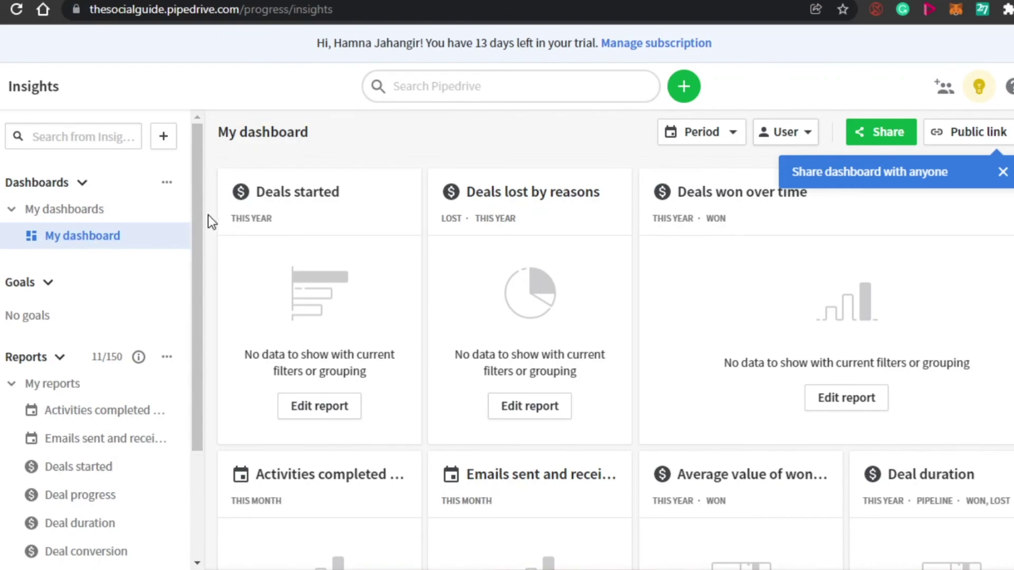
drag(201, 211, 197, 280)
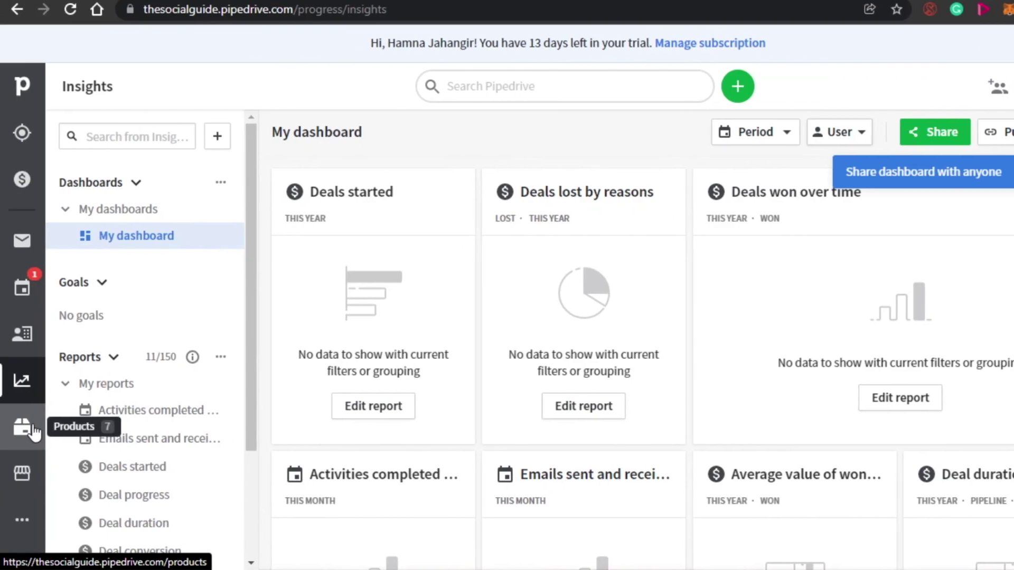
Look at the additional tools and Discover resources beyond the main sections, then return to the Insights dashboard.
click(25, 523)
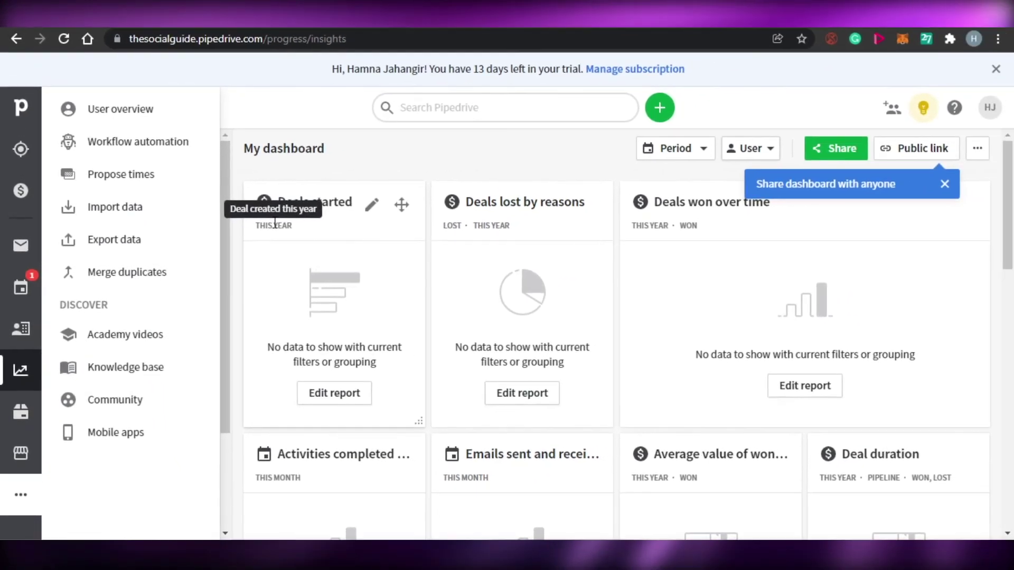
click(363, 162)
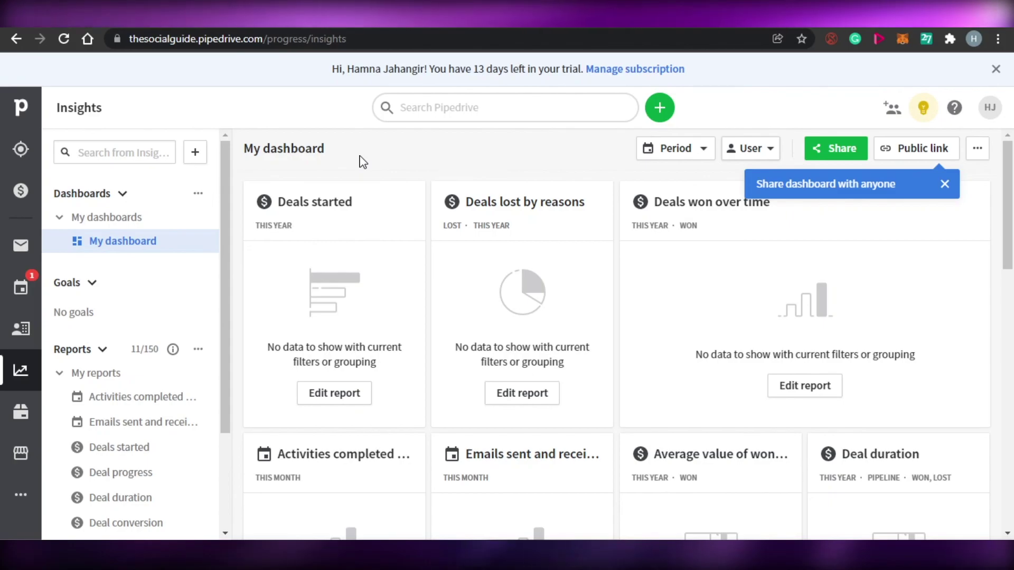
mouse_move(225, 208)
mouse_down()
mouse_move(239, 347)
mouse_move(238, 208)
mouse_up()
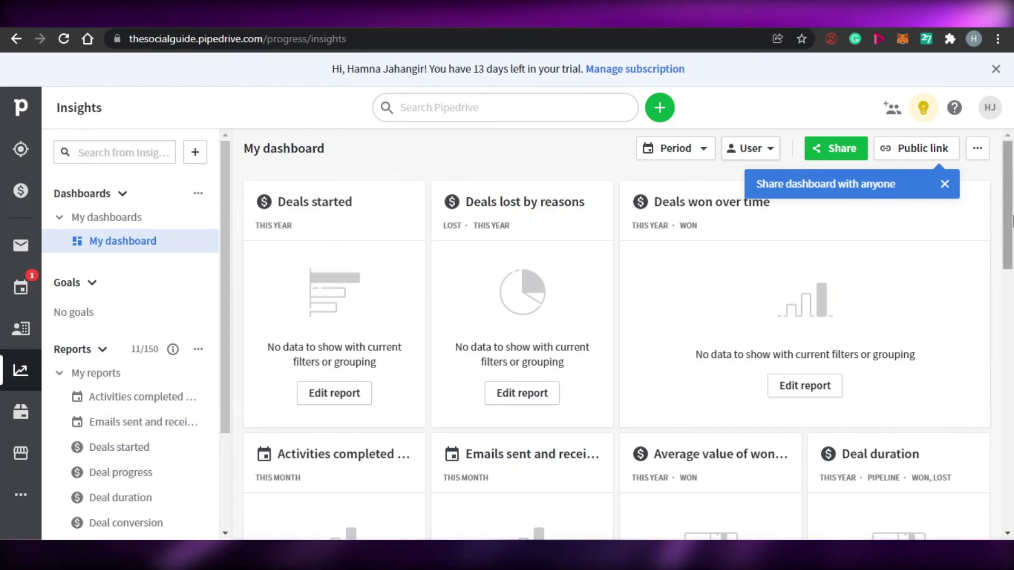
mouse_move(1012, 199)
mouse_down()
mouse_move(1012, 384)
mouse_move(1012, 200)
mouse_up()
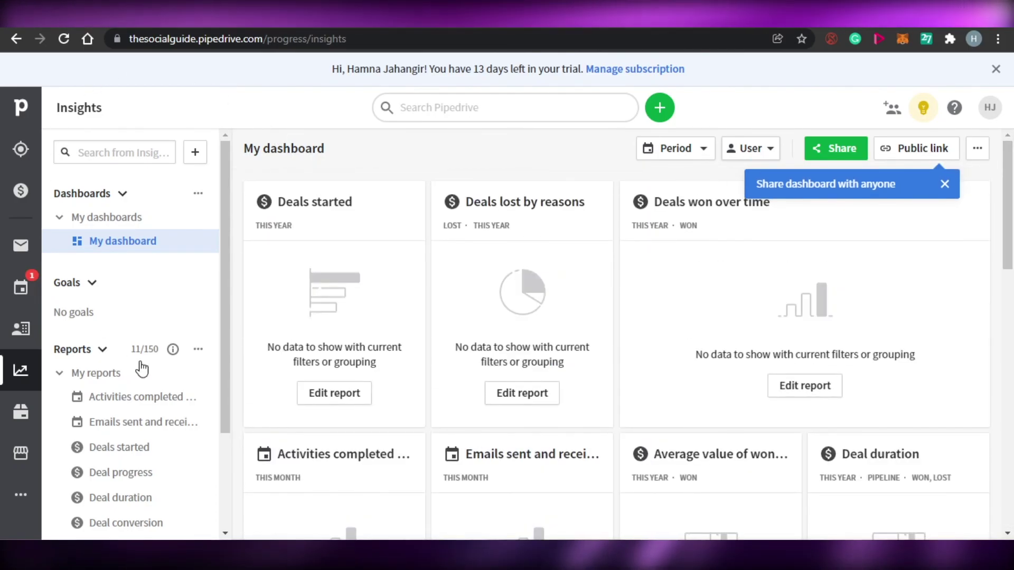
mouse_move(1009, 237)
mouse_down()
mouse_move(1011, 412)
mouse_move(1011, 233)
mouse_up()
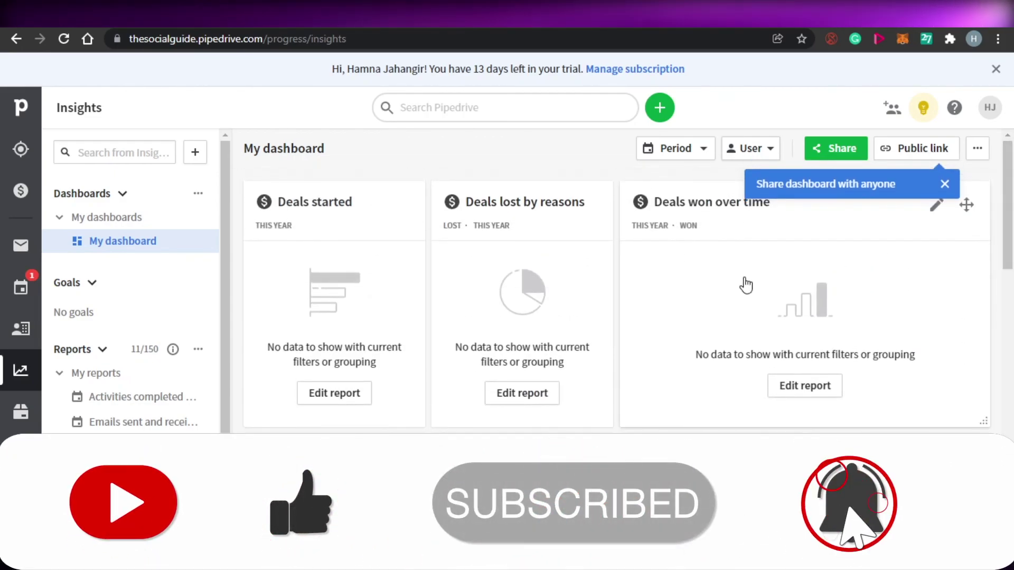